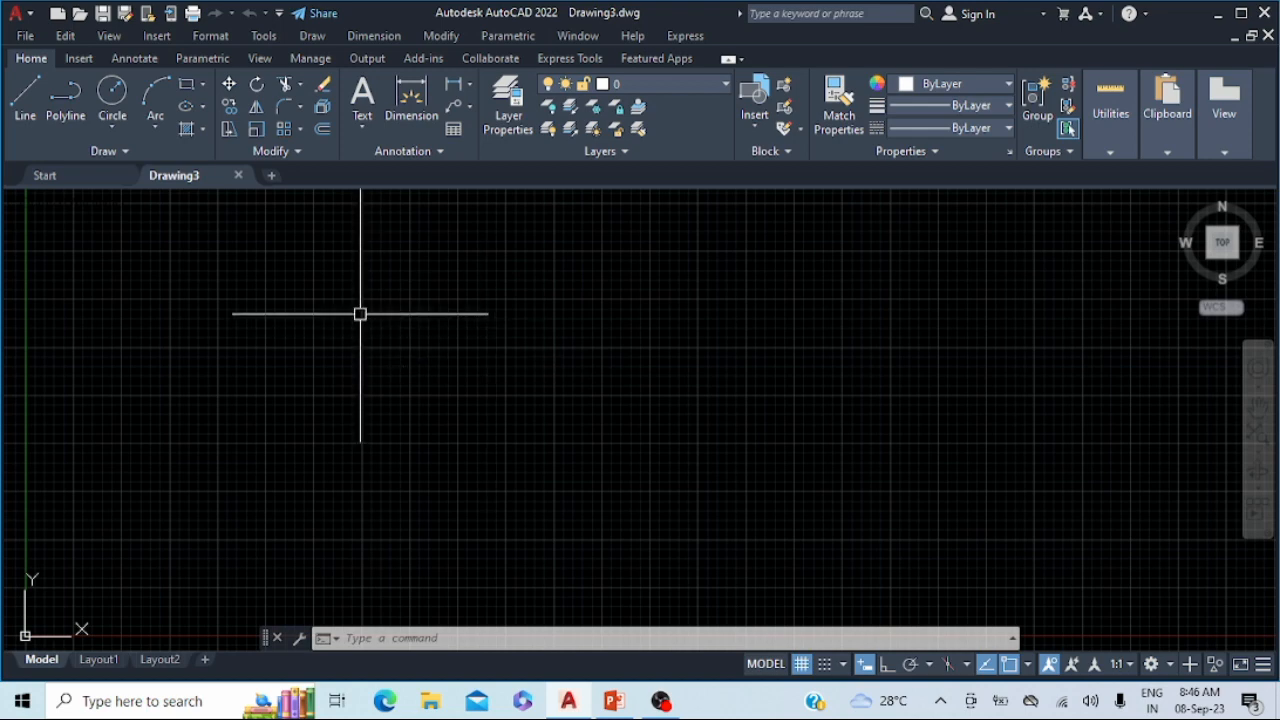
{"action": "left_click", "coordinate": [203, 88]}
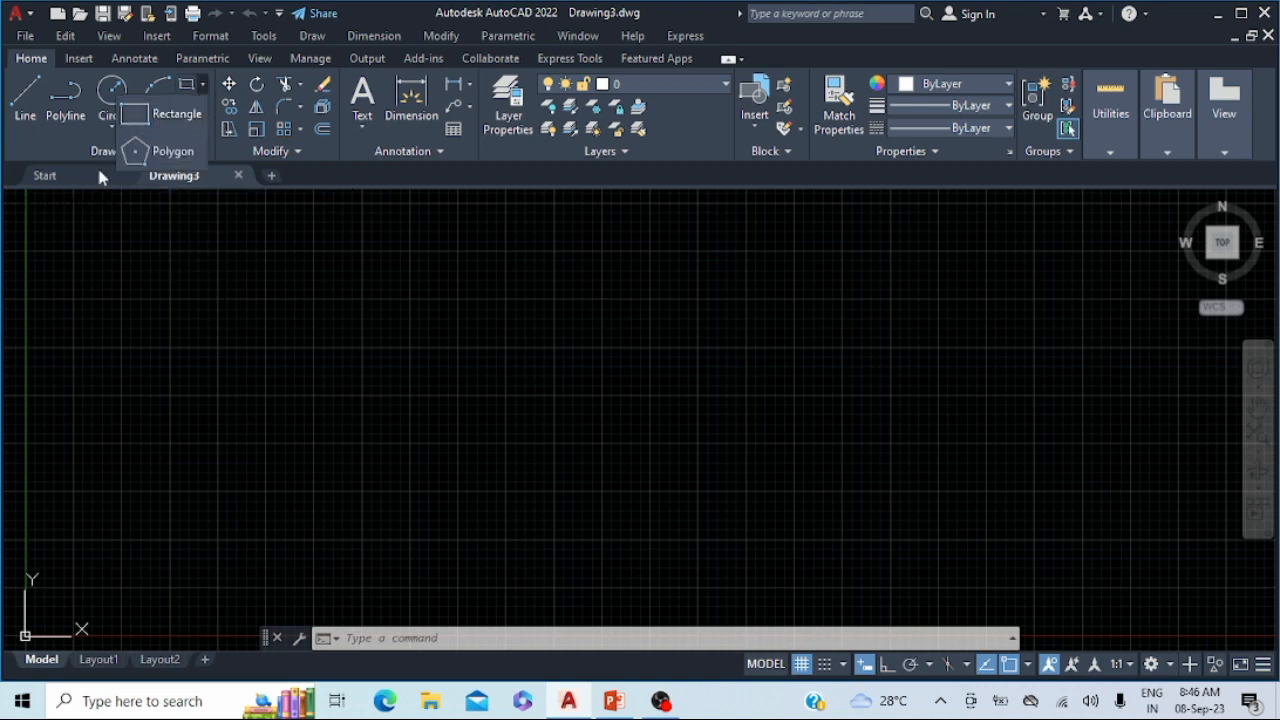
{"action": "left_click", "coordinate": [201, 308]}
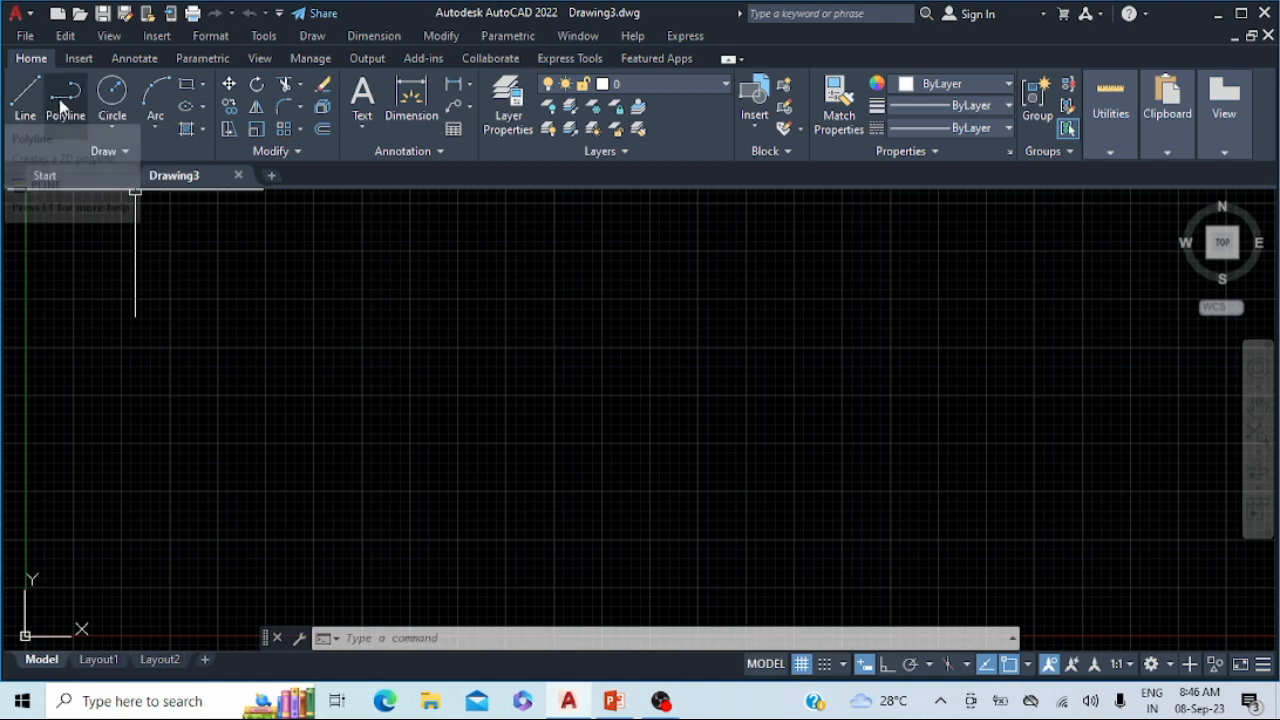
{"action": "left_click", "coordinate": [204, 86]}
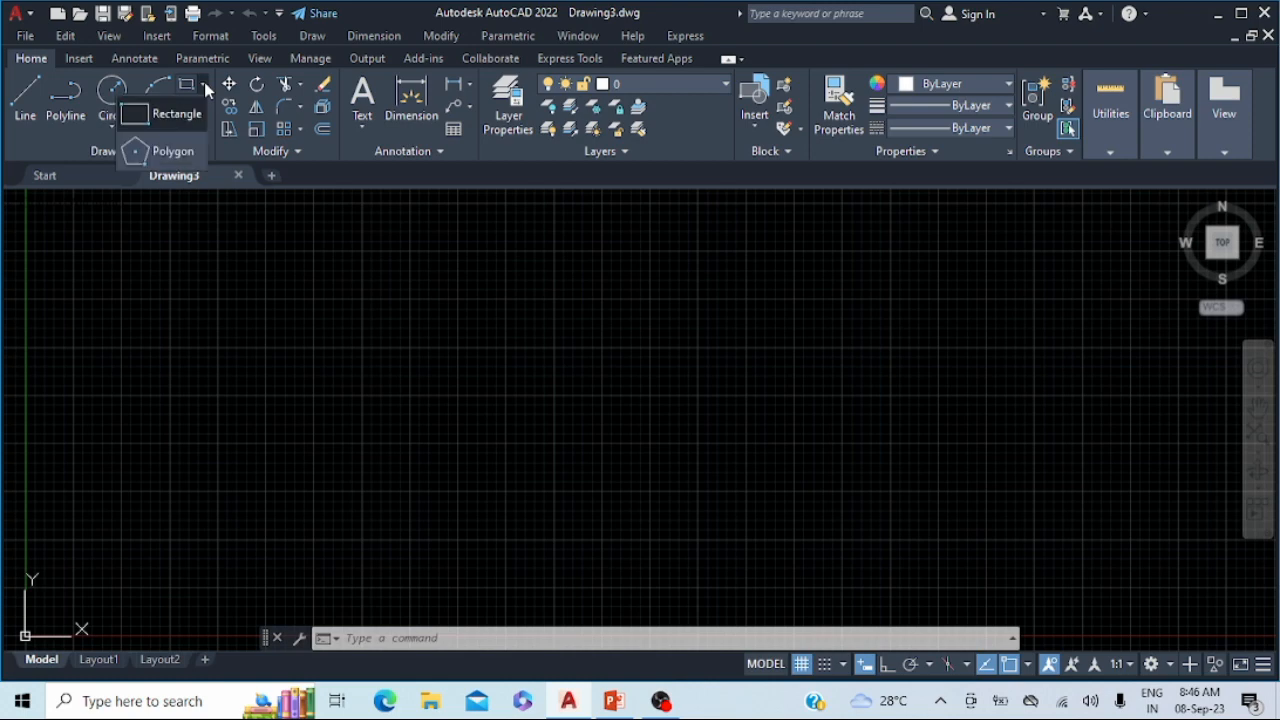
{"action": "left_click", "coordinate": [166, 118]}
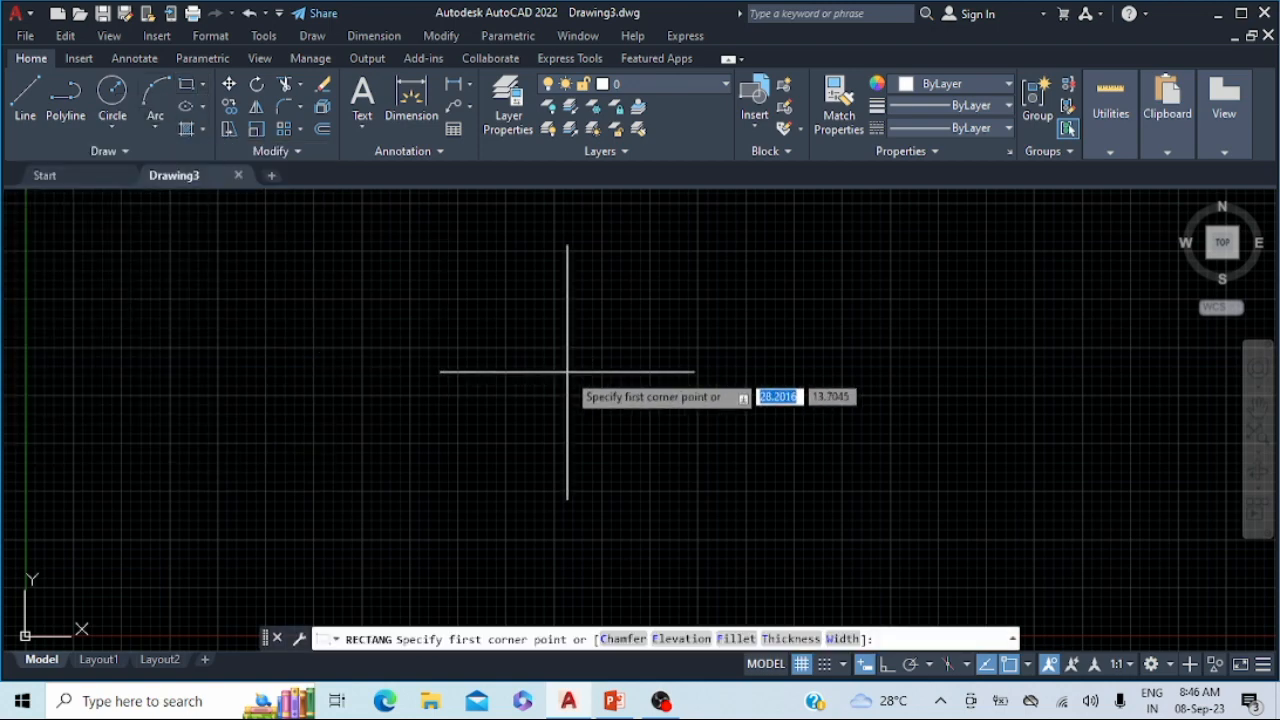
{"action": "key", "text": "Escape"}
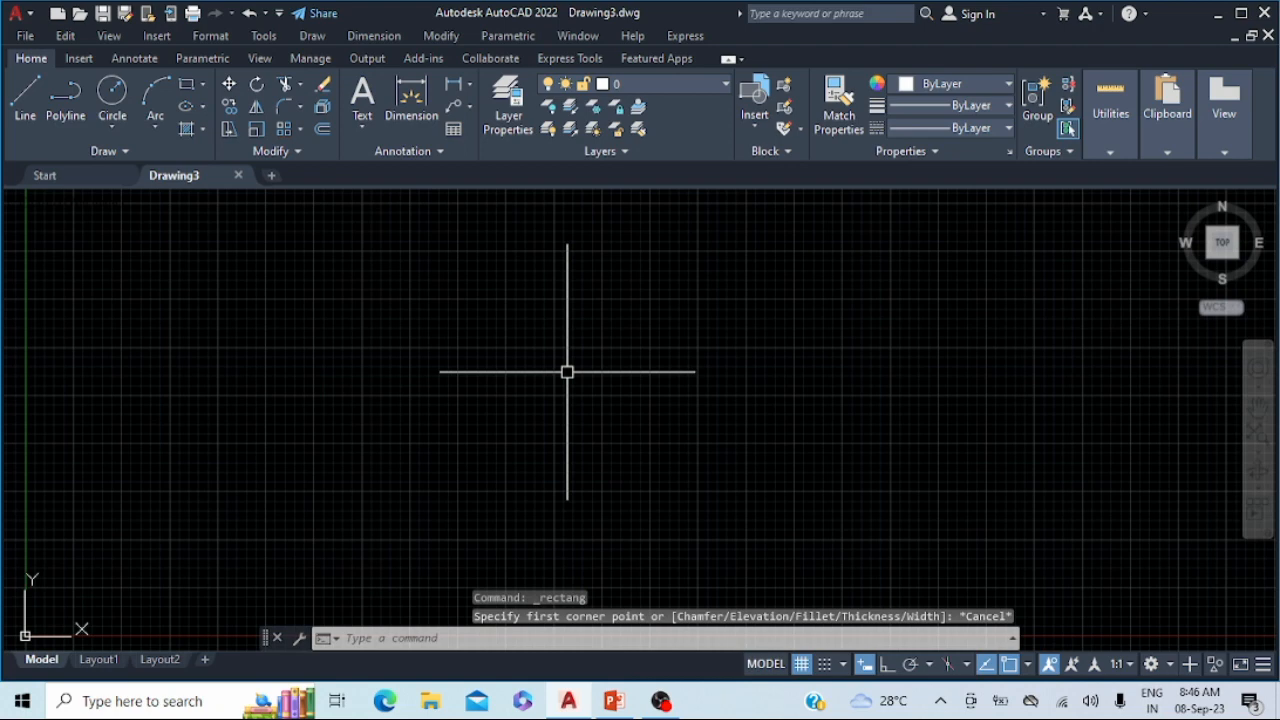
Draw a rectangle 20 units wide and 10 units high in the middle of the empty drawing area
{"action": "type", "text": "rec"}
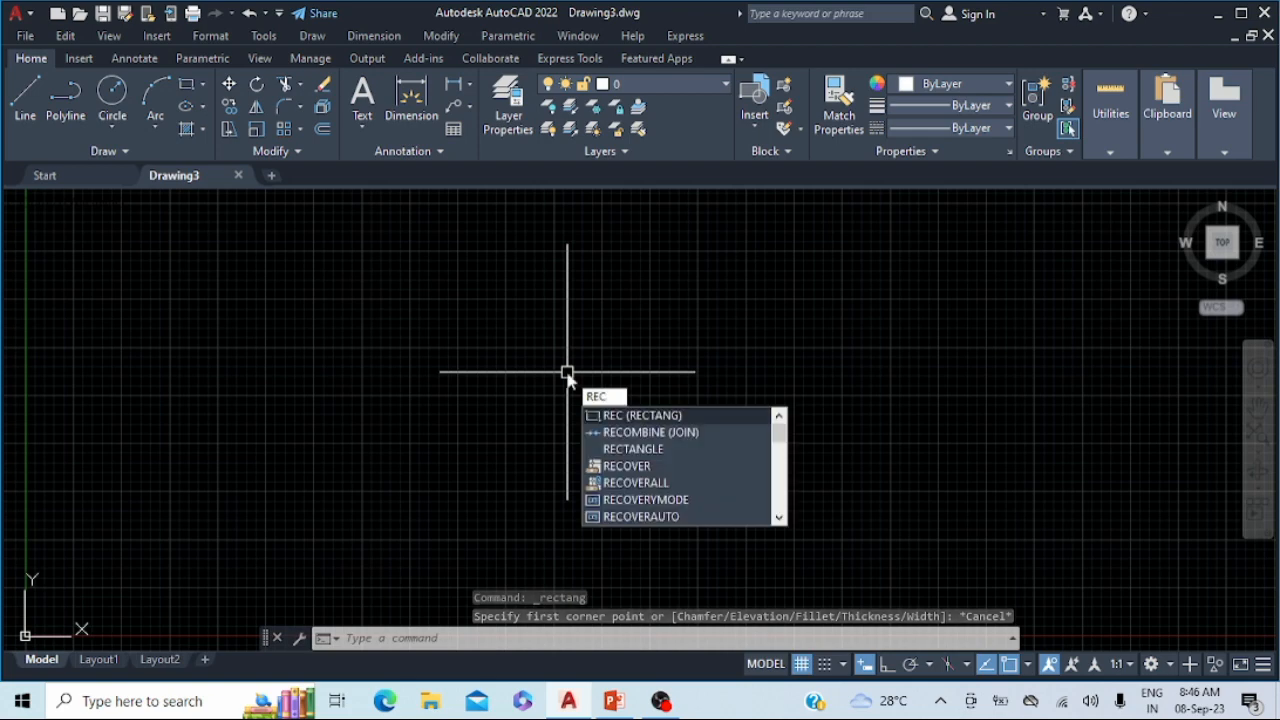
{"action": "left_click", "coordinate": [633, 416]}
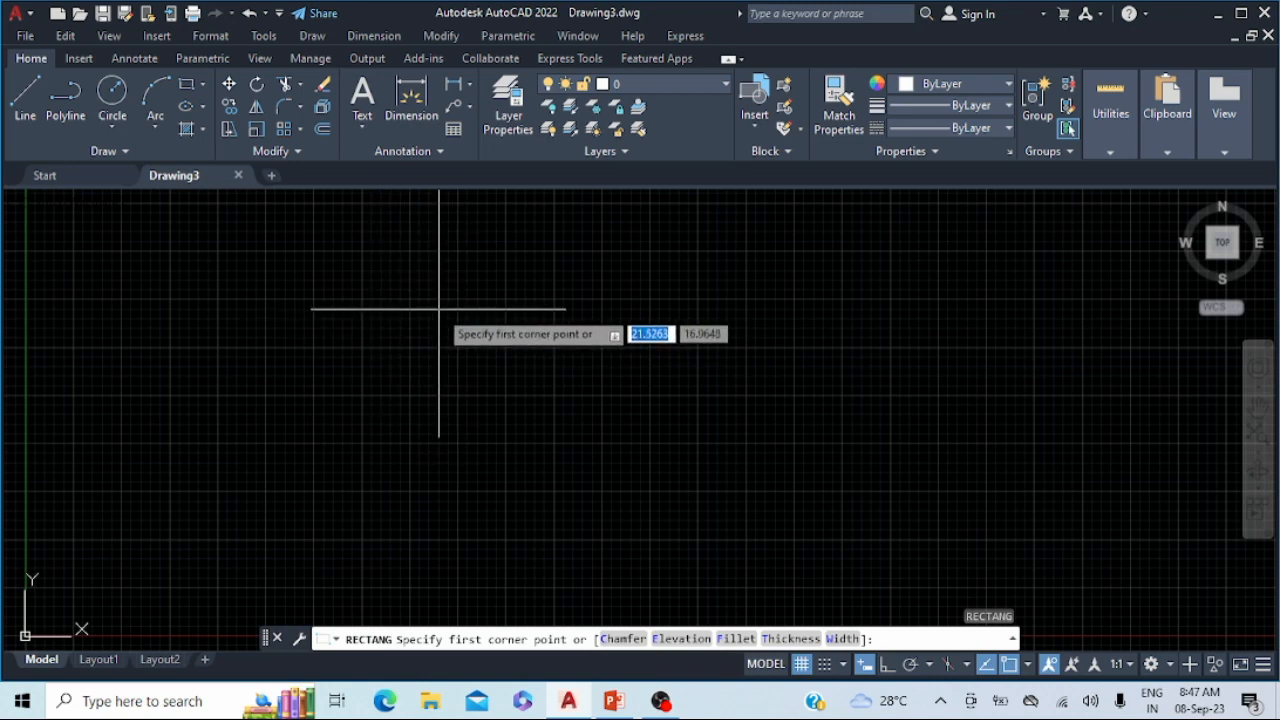
{"action": "left_click", "coordinate": [340, 313]}
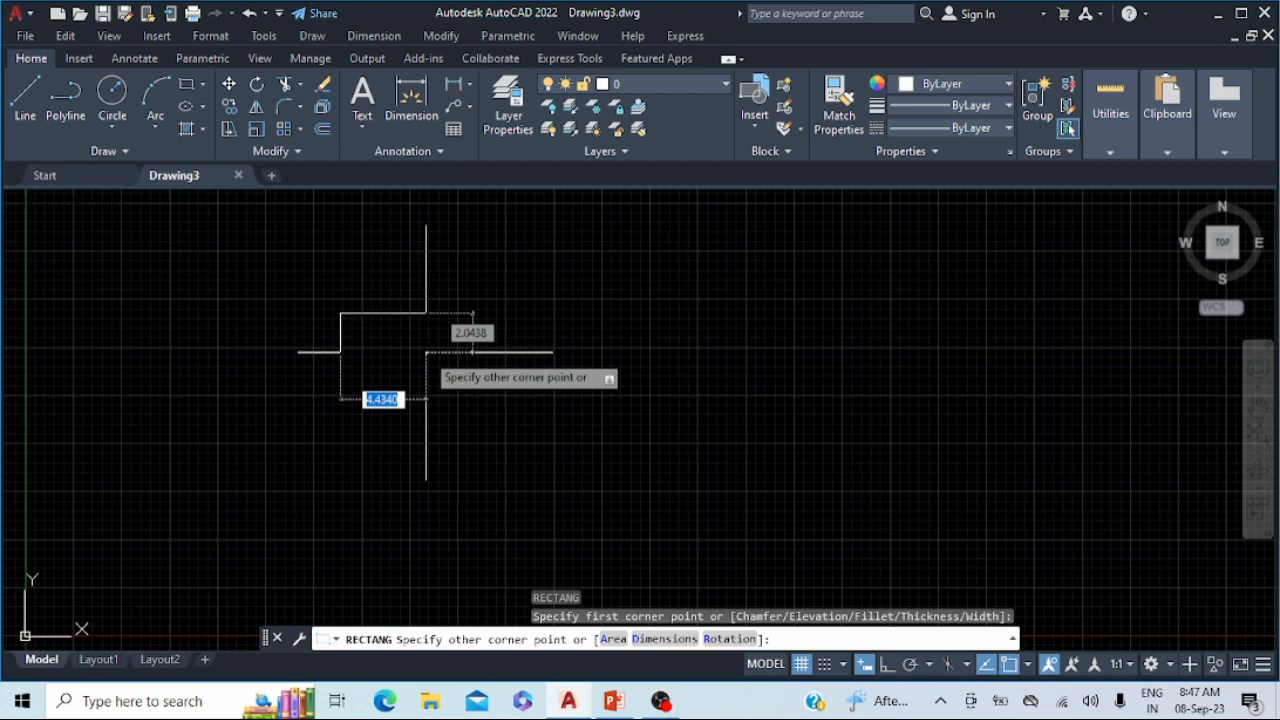
{"action": "type", "text": "20"}
{"action": "key", "text": "Tab"}
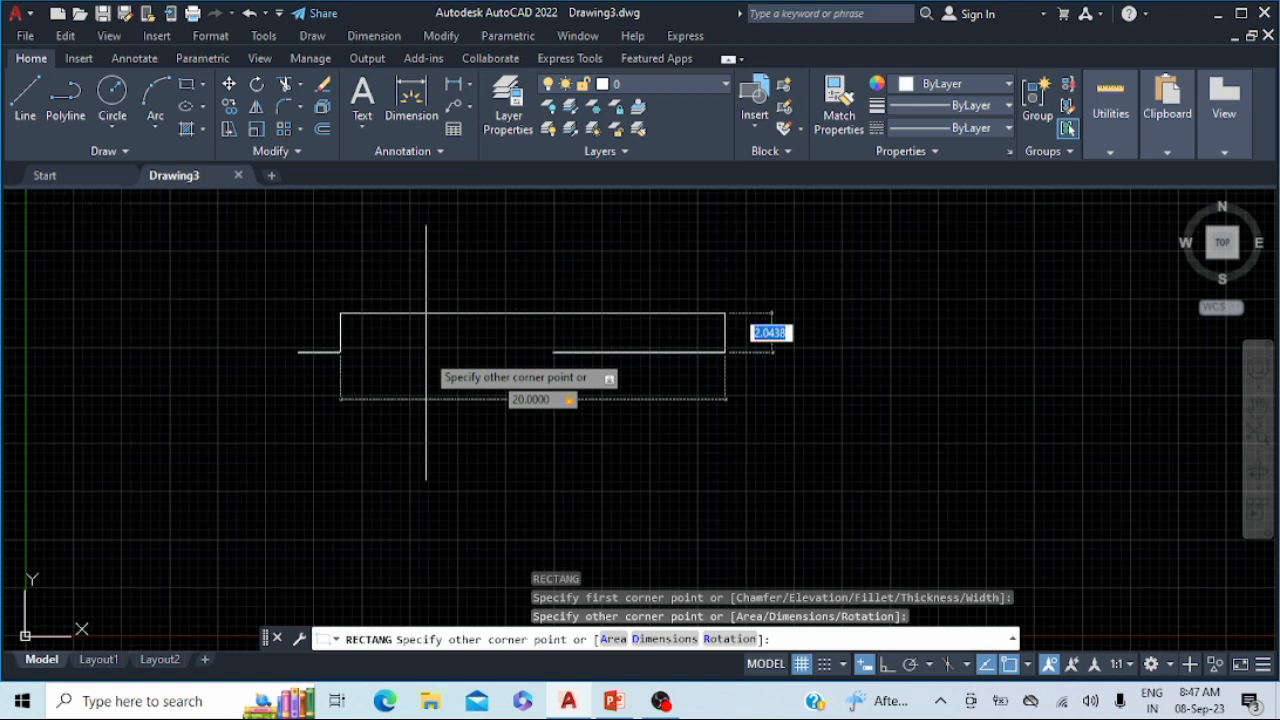
{"action": "type", "text": "10"}
{"action": "key", "text": "Return"}
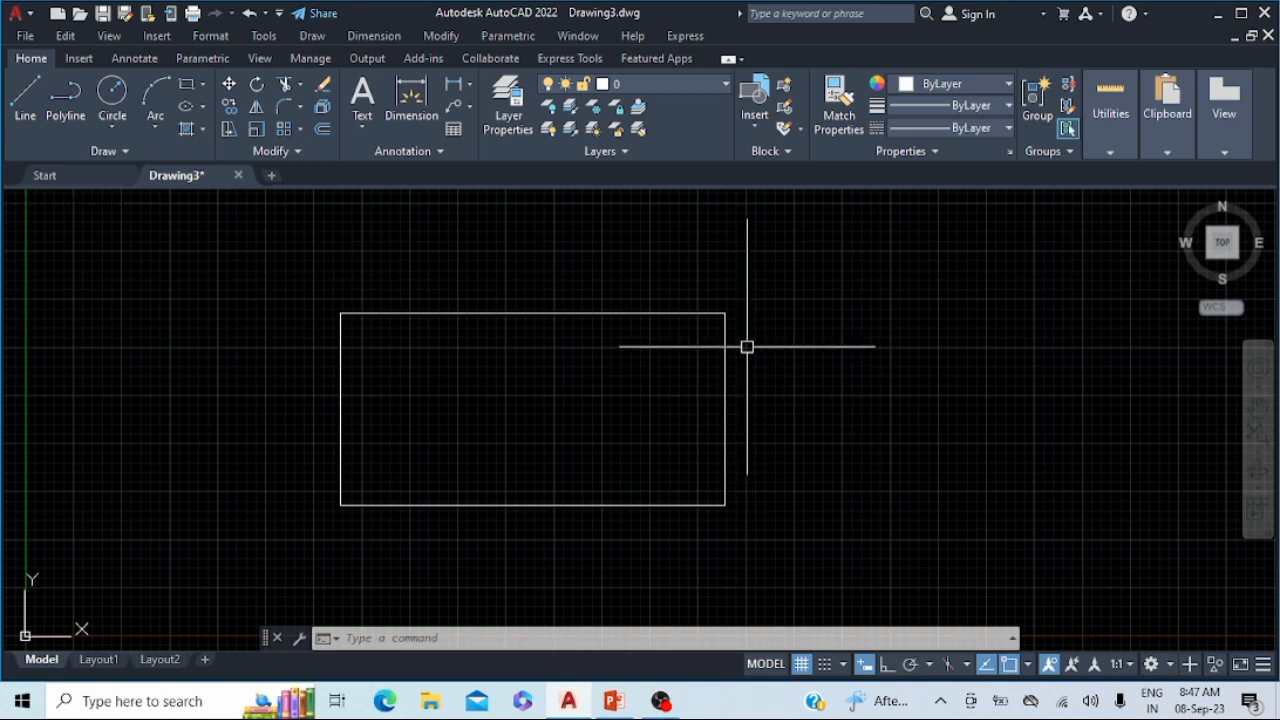
Erase the 20 by 10 rectangle from the drawing
{"action": "mouse_move", "coordinate": [777, 554]}
{"action": "left_mouse_down"}
{"action": "mouse_move", "coordinate": [556, 357]}
{"action": "mouse_move", "coordinate": [491, 330]}
{"action": "left_mouse_up"}
{"action": "key", "text": "ctrl+a"}
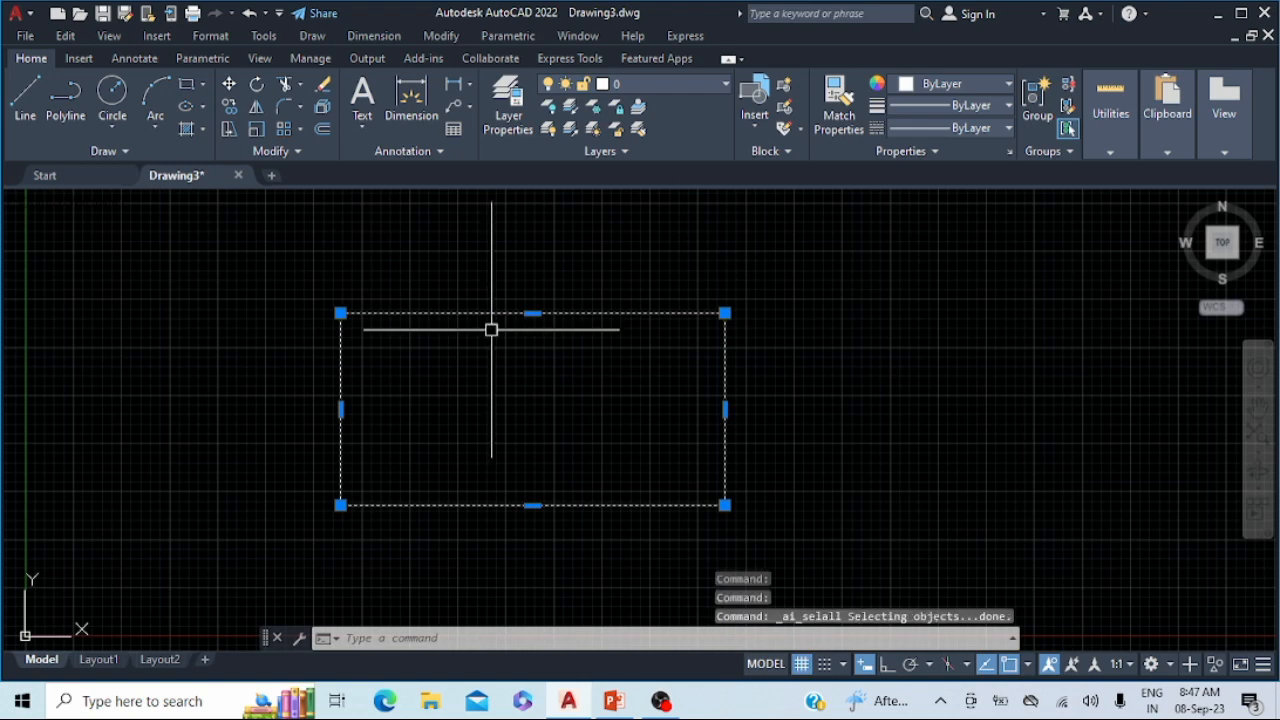
{"action": "key", "text": "Delete"}
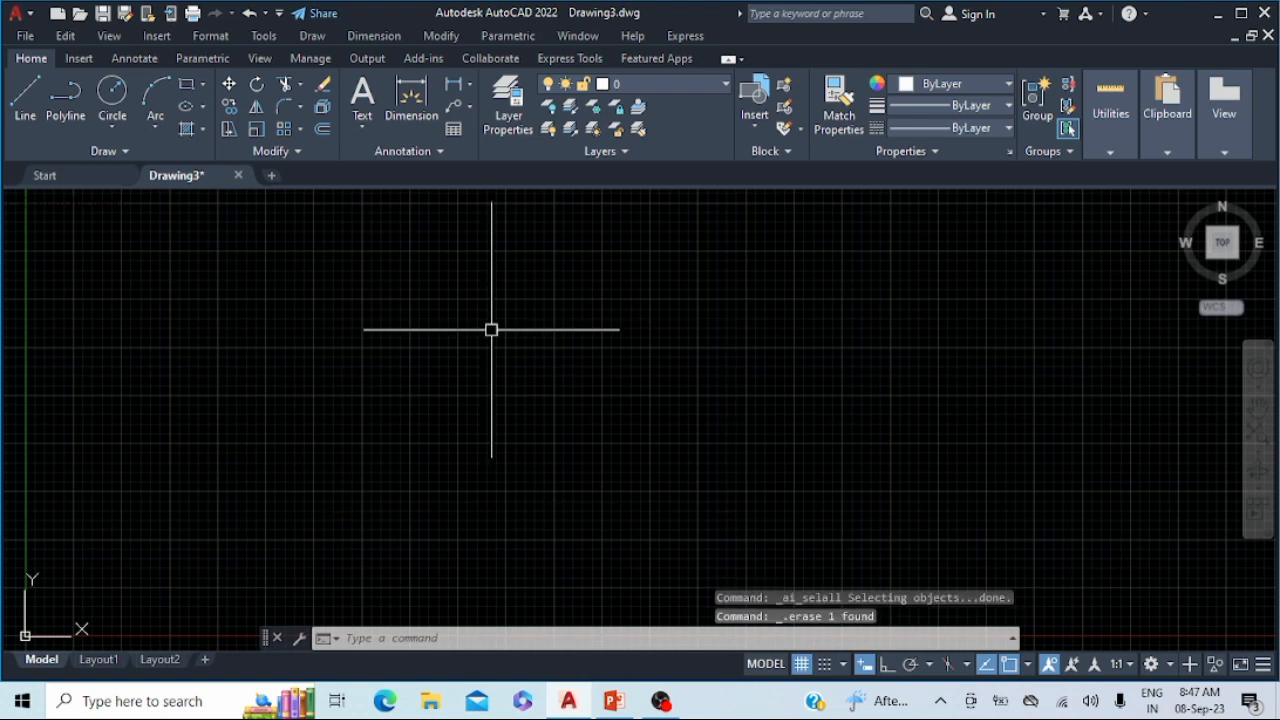
Draw another rectangle with a width of 20 and a height of 10 in the cleared drawing area
{"action": "left_click", "coordinate": [185, 86]}
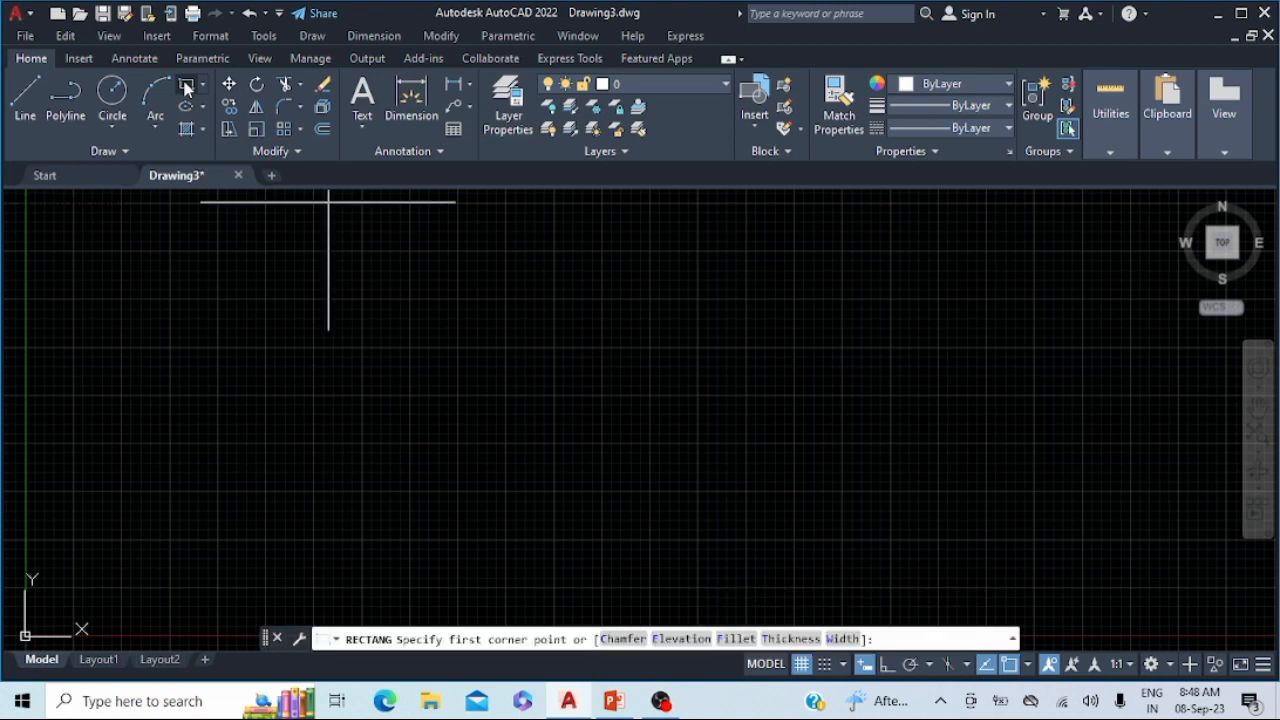
{"action": "left_click", "coordinate": [393, 320]}
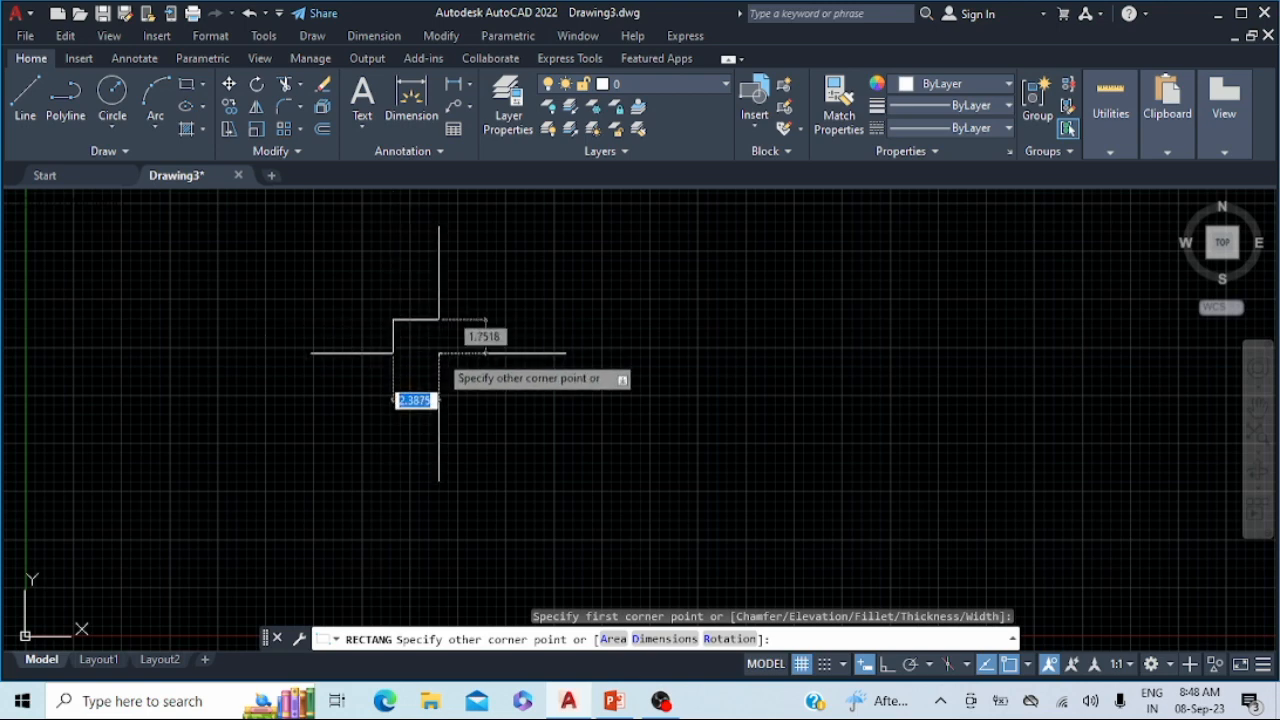
{"action": "type", "text": "20"}
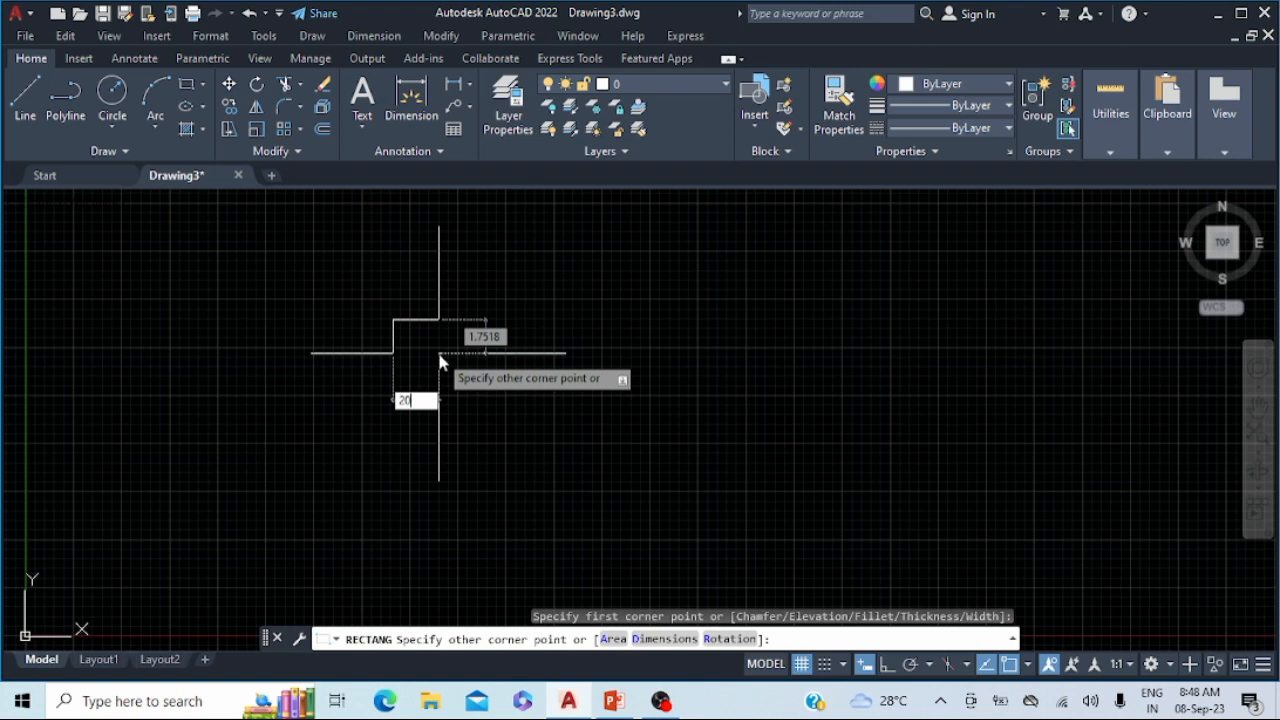
{"action": "key", "text": "Tab"}
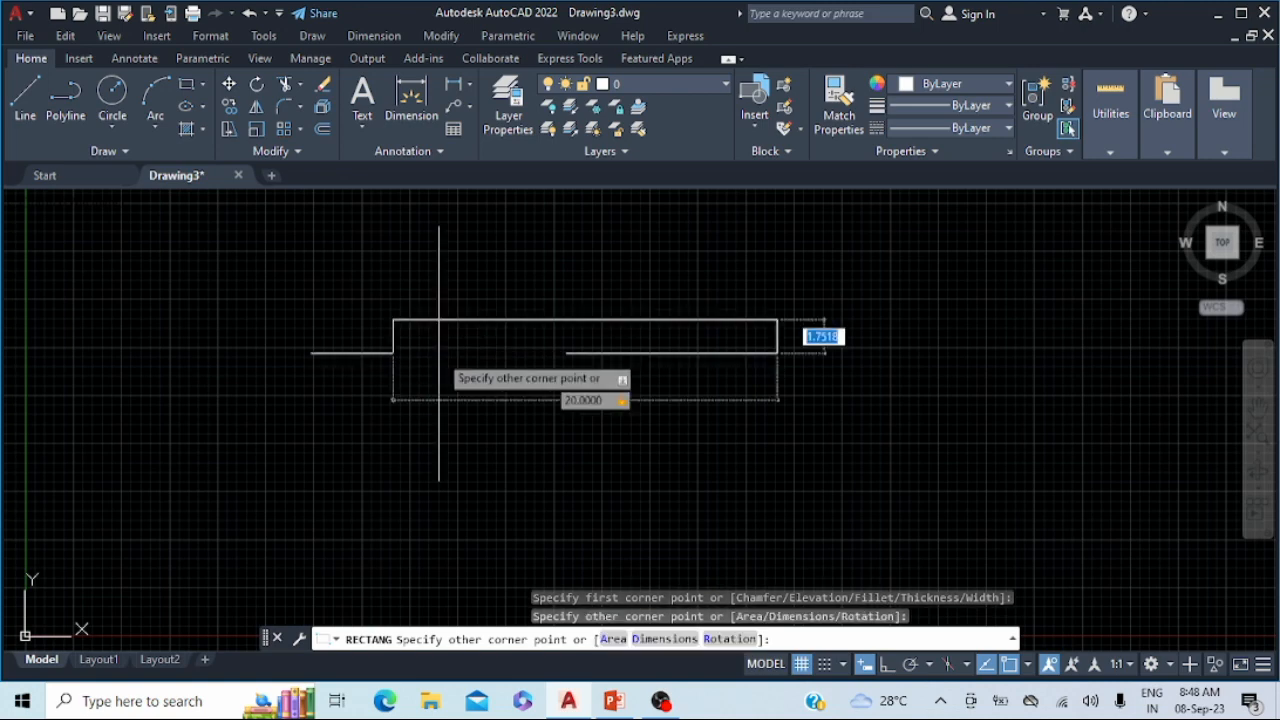
{"action": "type", "text": "10"}
{"action": "key", "text": "Return"}
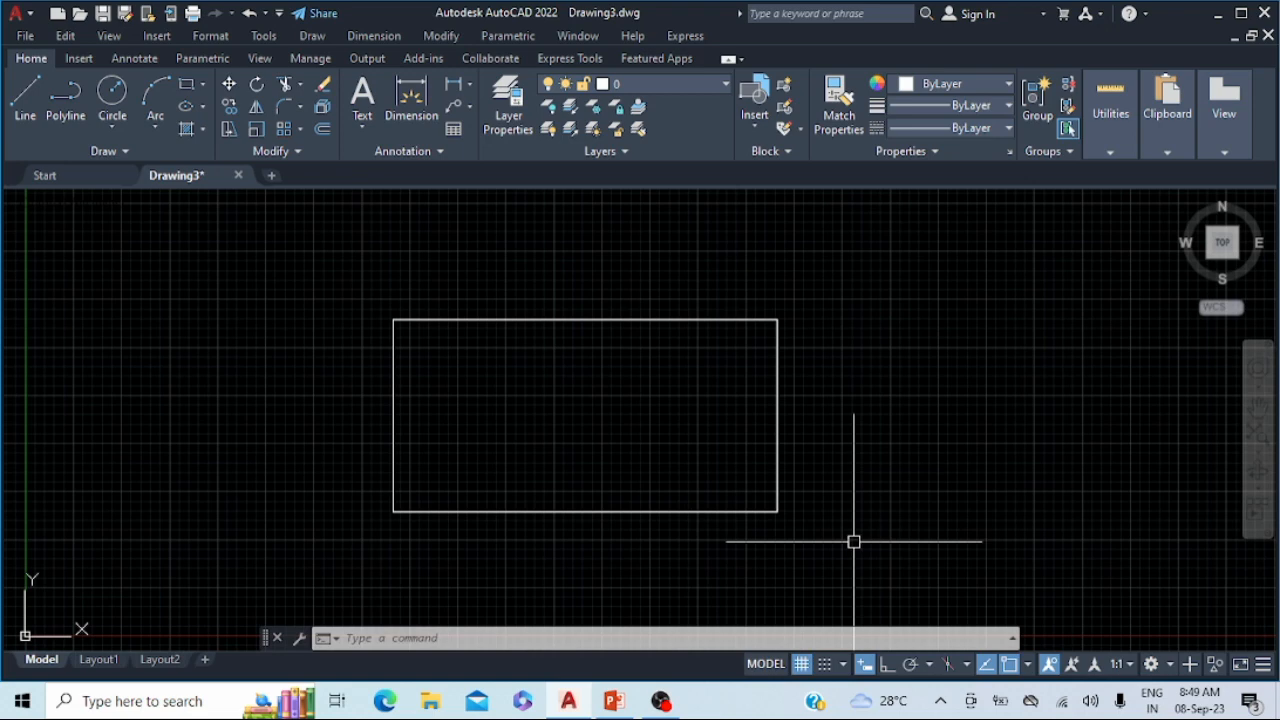
Erase the existing rectangle and draw an upright one 10 units wide and 20 units high
{"action": "key", "text": "ctrl+a"}
{"action": "key", "text": "Delete"}
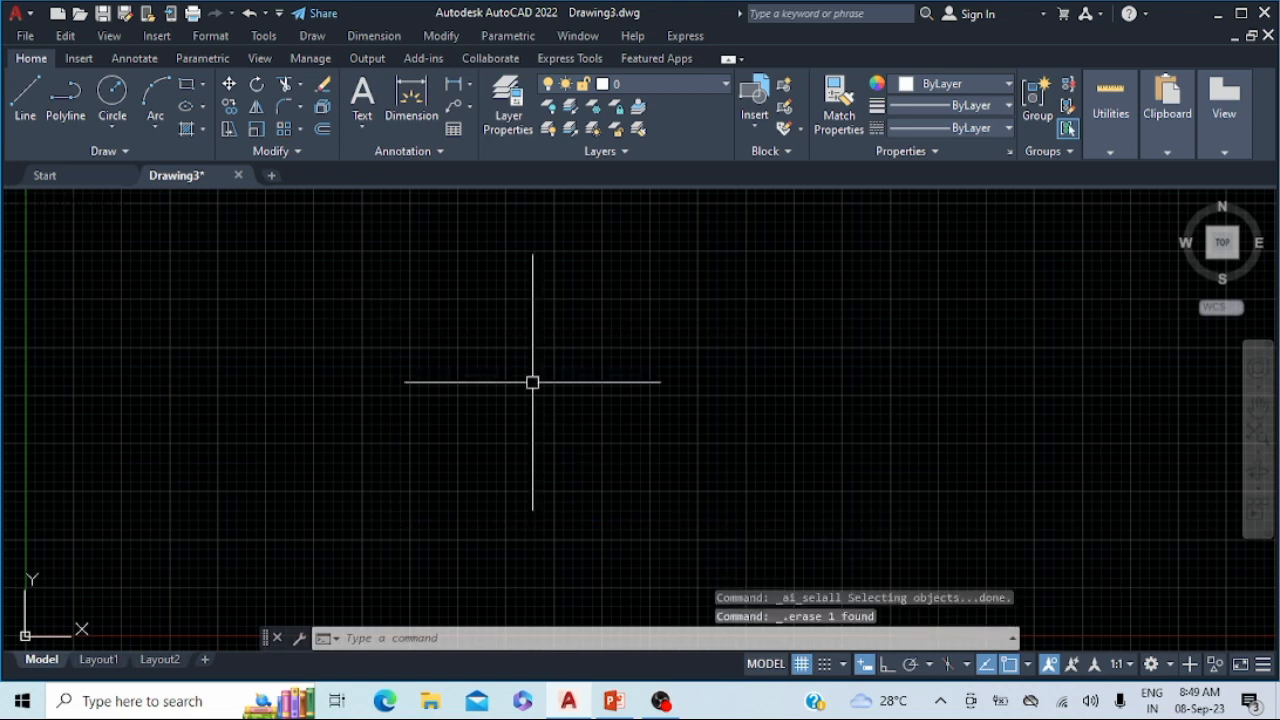
{"action": "type", "text": "REC"}
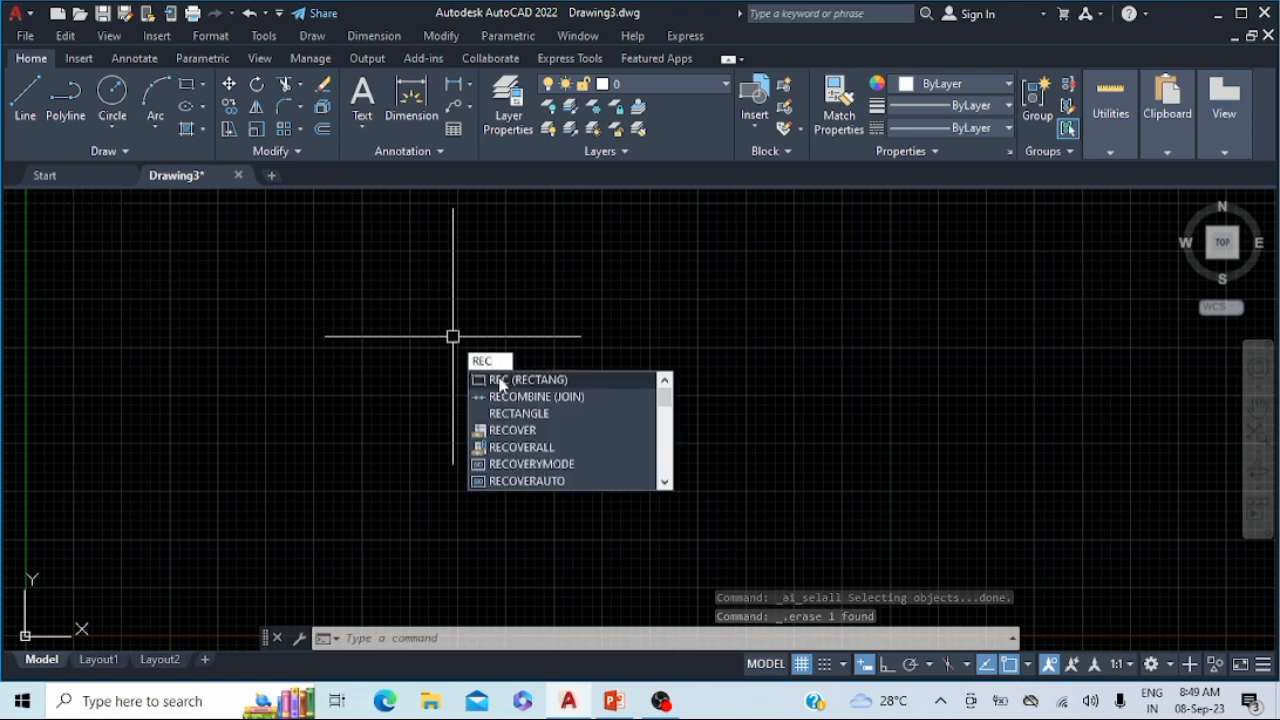
{"action": "left_click", "coordinate": [500, 381]}
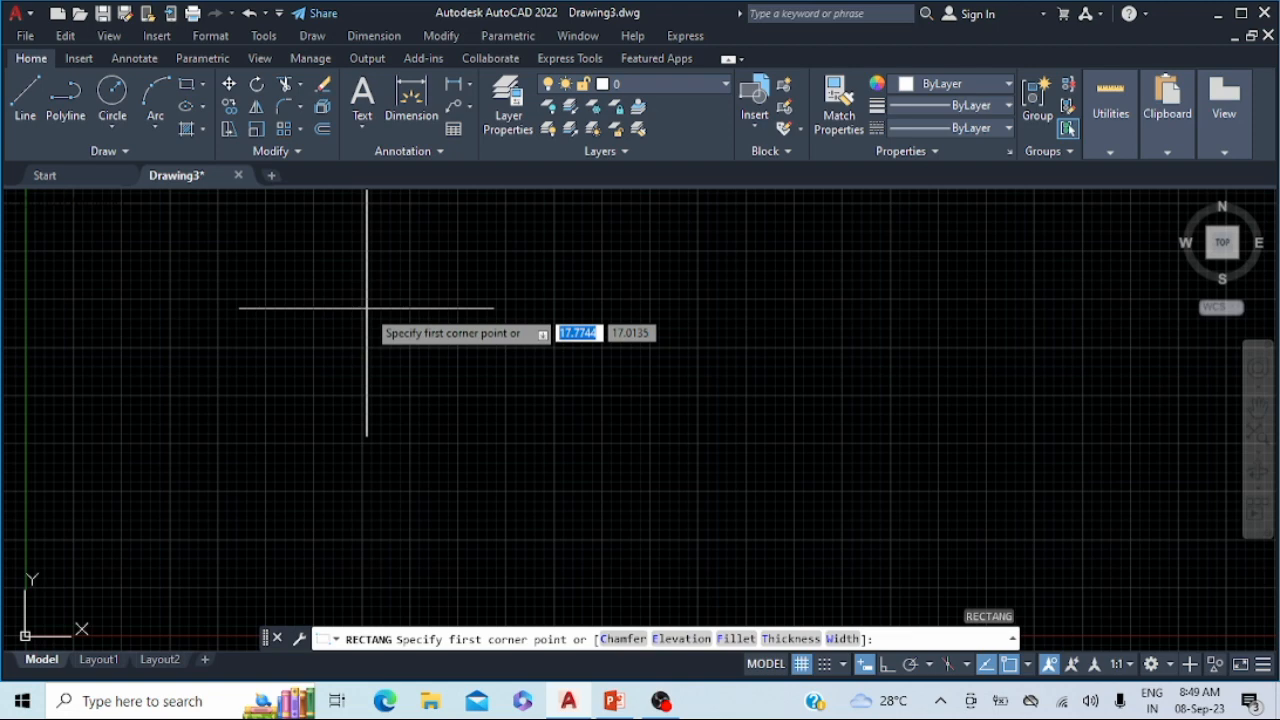
{"action": "left_click", "coordinate": [347, 289]}
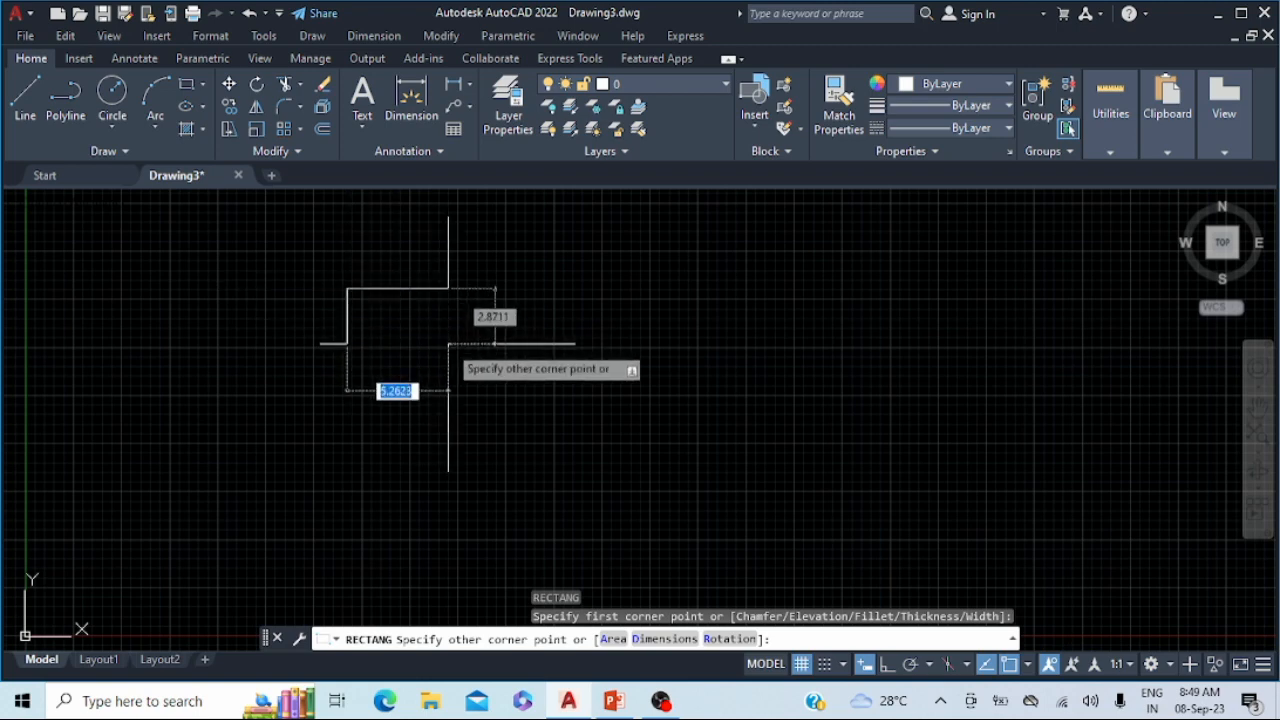
{"action": "type", "text": "10"}
{"action": "key", "text": "Tab"}
{"action": "type", "text": "20"}
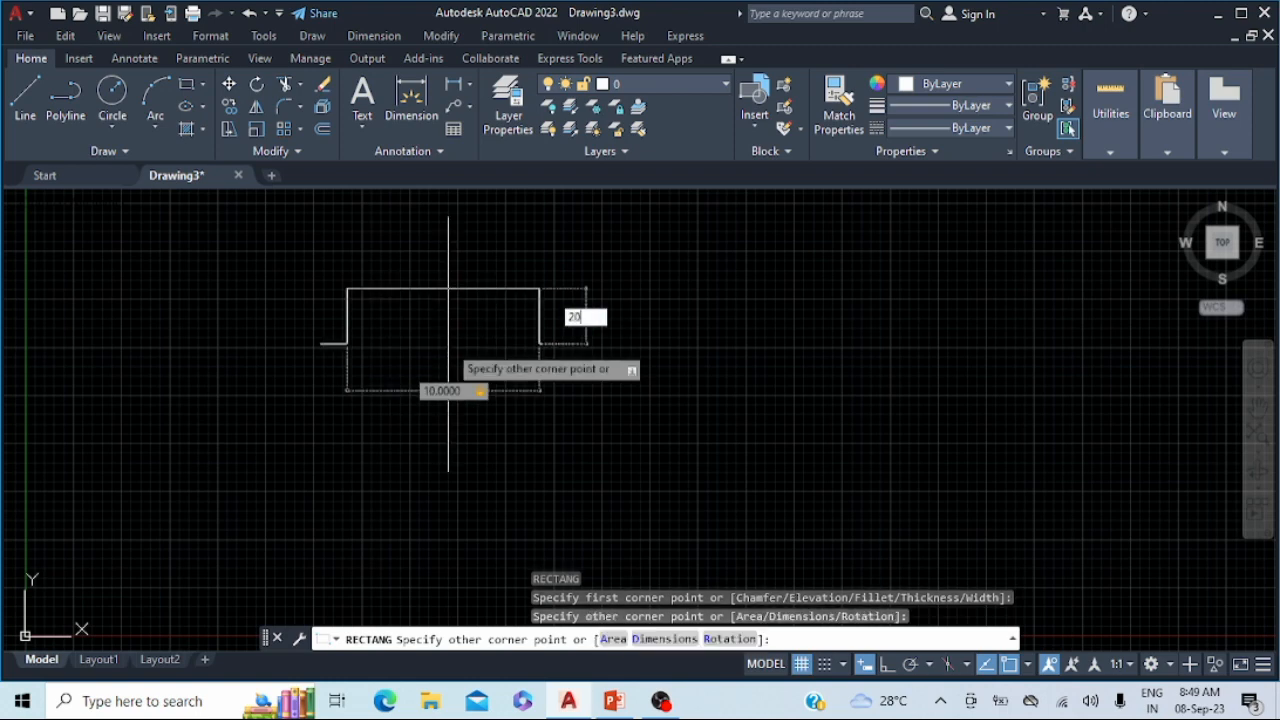
{"action": "key", "text": "Return"}
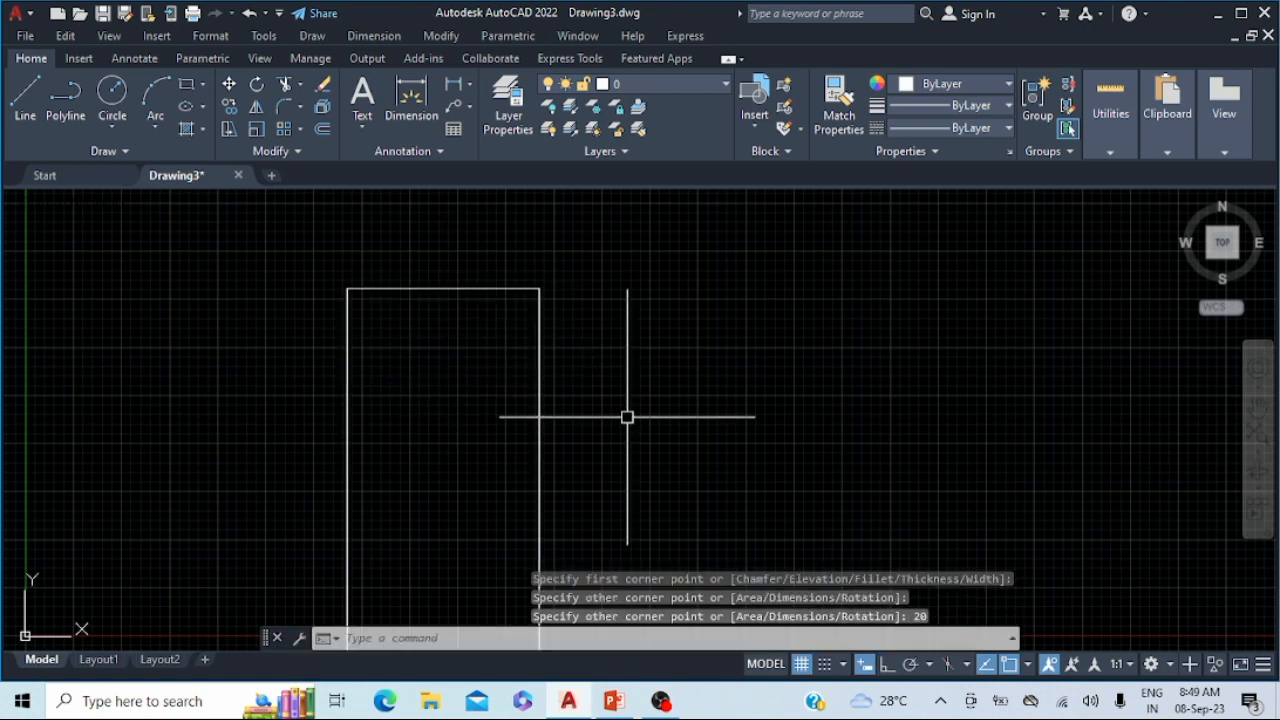
Erase the upright 10 by 20 rectangle from the drawing
{"action": "scroll", "coordinate": [626, 416], "scroll_direction": "down", "scroll_amount": 2}
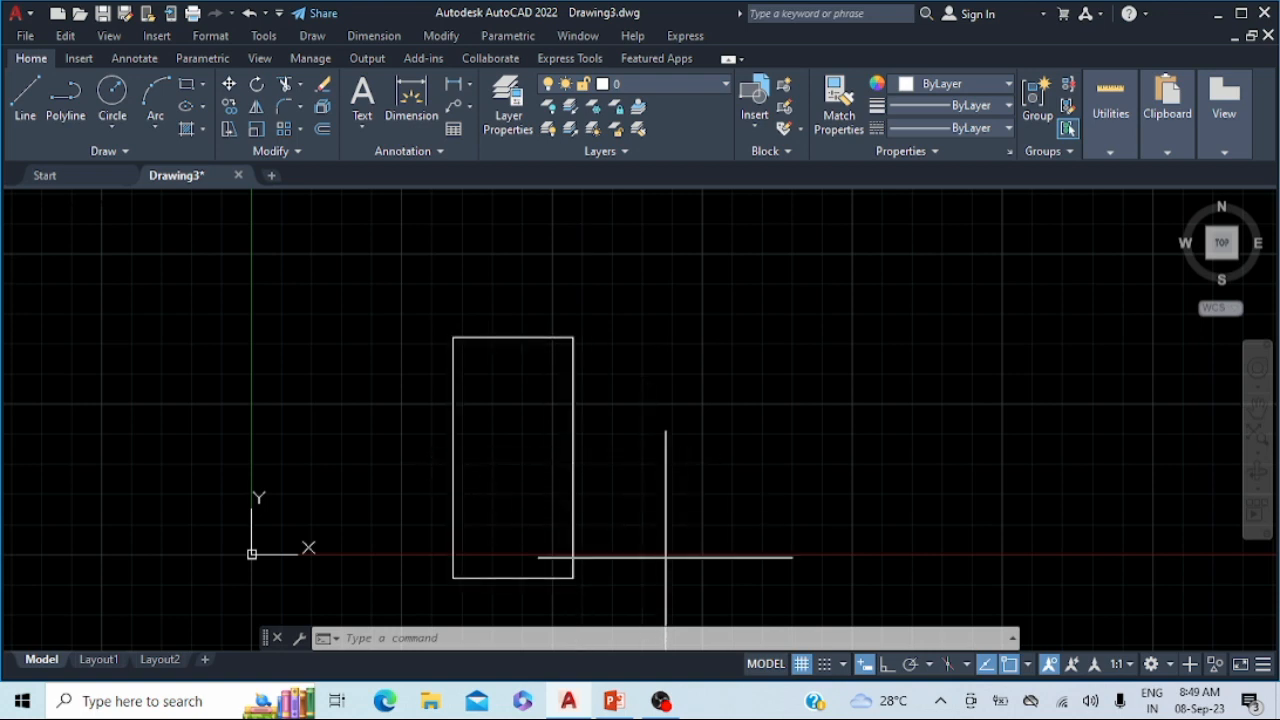
{"action": "left_click_drag", "start_coordinate": [666, 556], "coordinate": [461, 470]}
{"action": "key", "text": "Delete"}
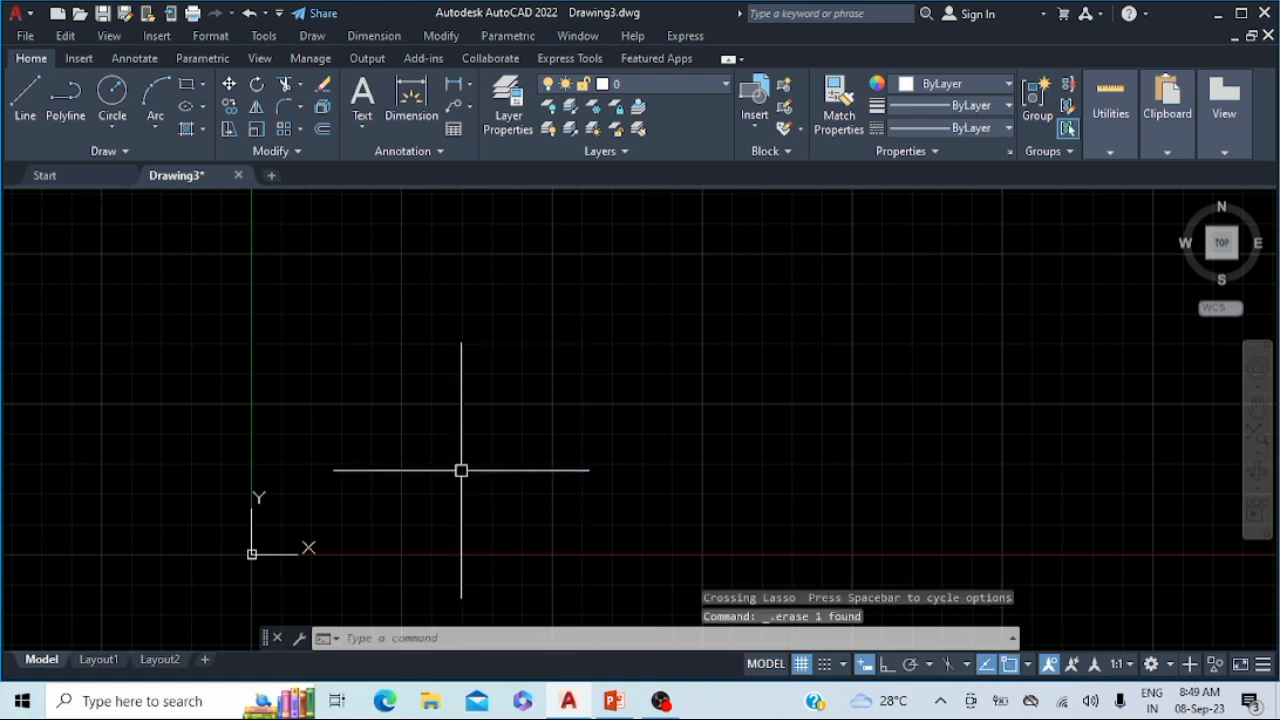
{"action": "scroll", "coordinate": [735, 469], "scroll_direction": "up", "scroll_amount": 2}
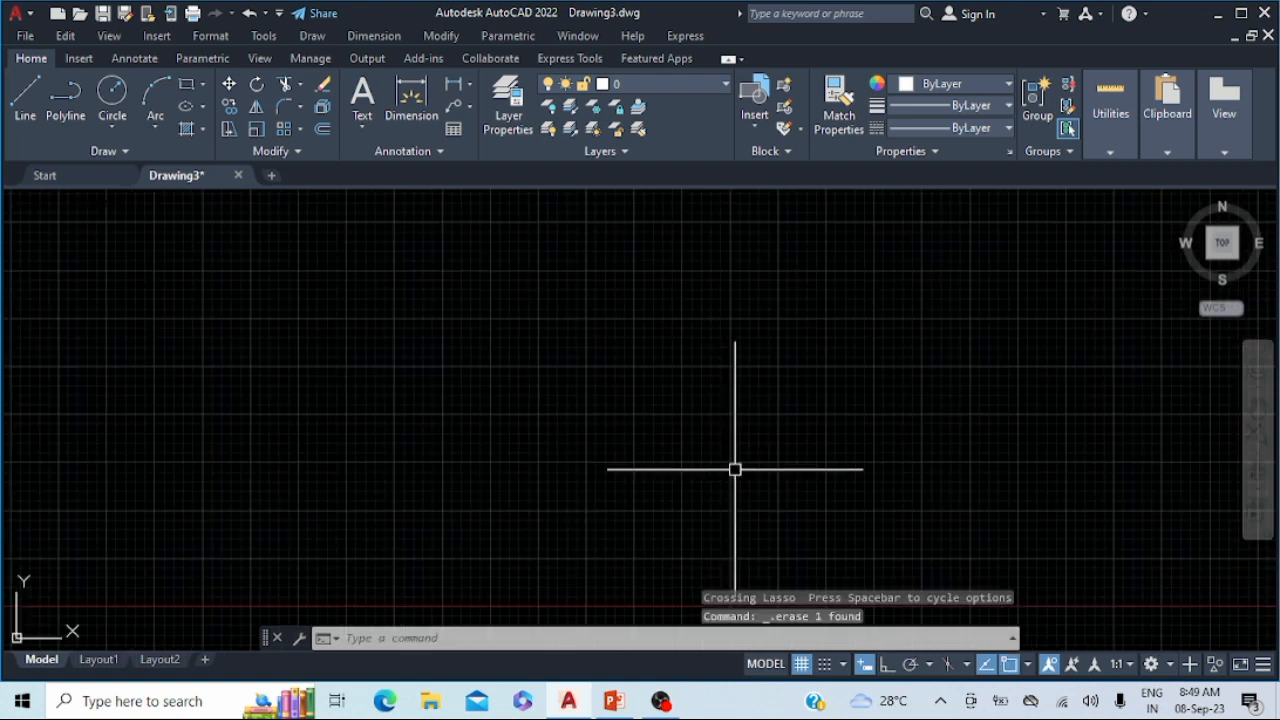
Start a rectangle with the Chamfer option, setting both the first and second chamfer distances to 2
{"action": "left_click", "coordinate": [188, 86]}
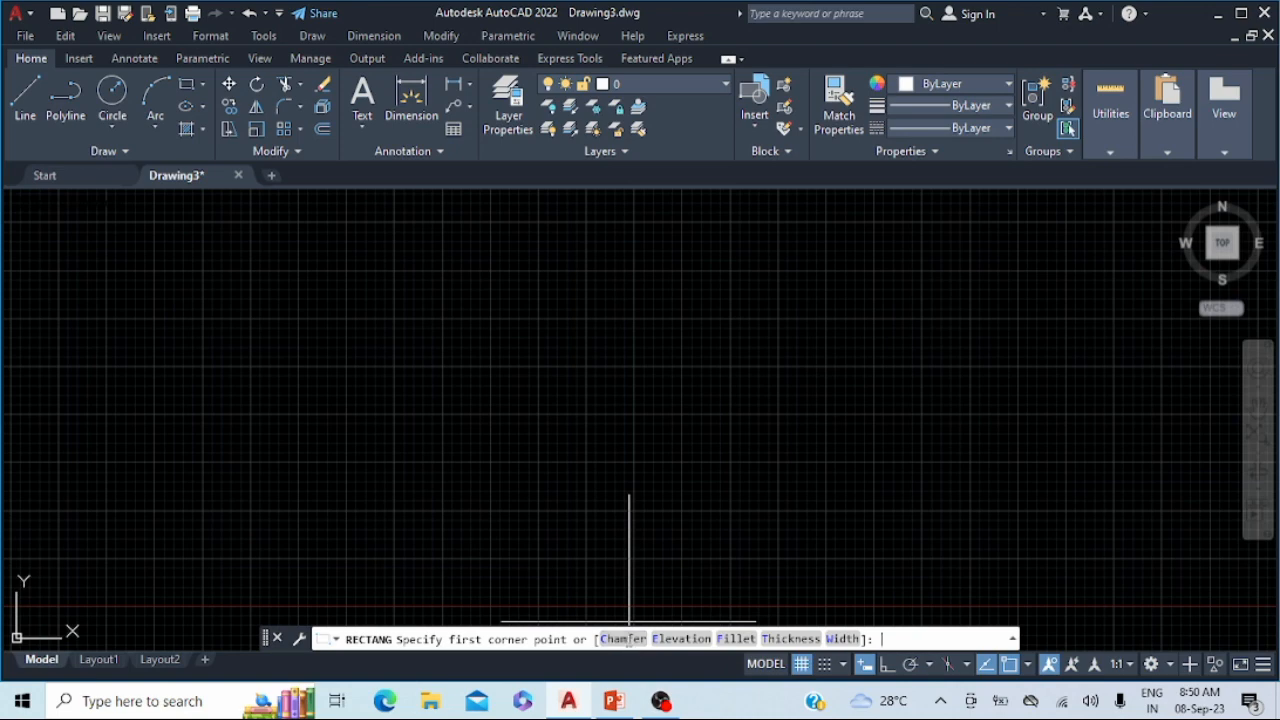
{"action": "left_click", "coordinate": [623, 640]}
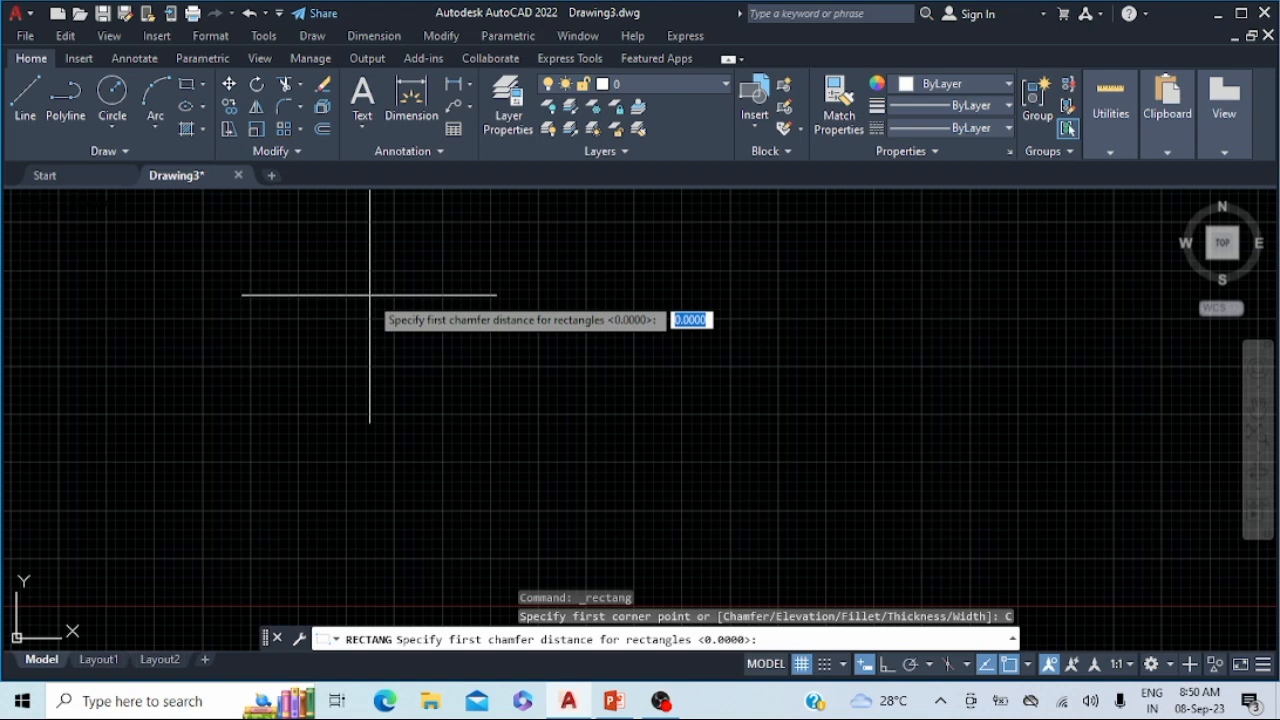
{"action": "type", "text": "2"}
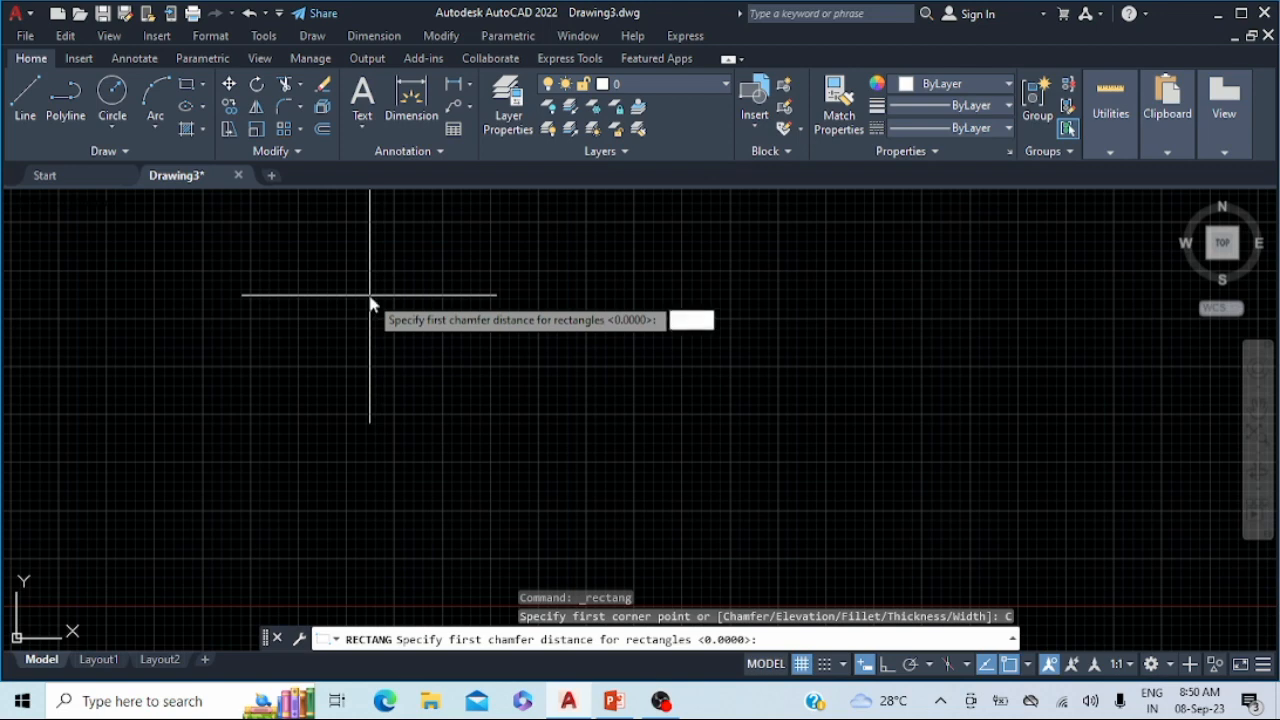
{"action": "key", "text": "Return"}
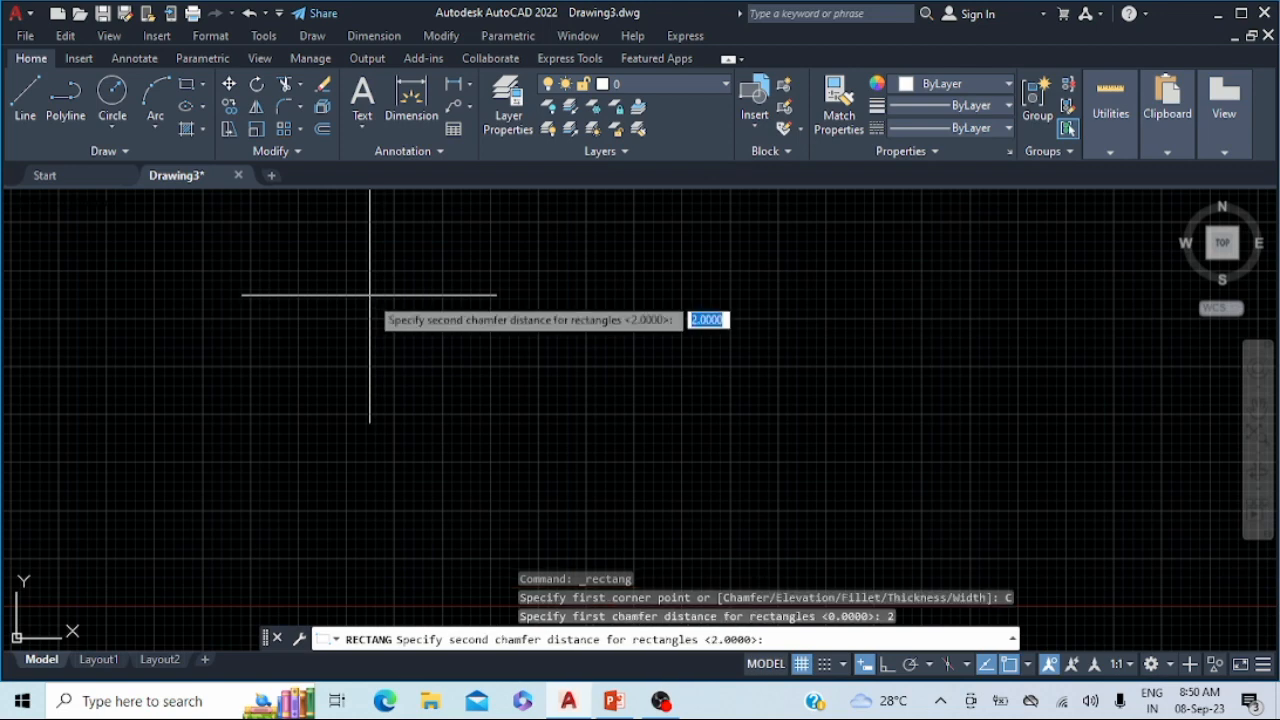
{"action": "type", "text": "2"}
{"action": "key", "text": "Return"}
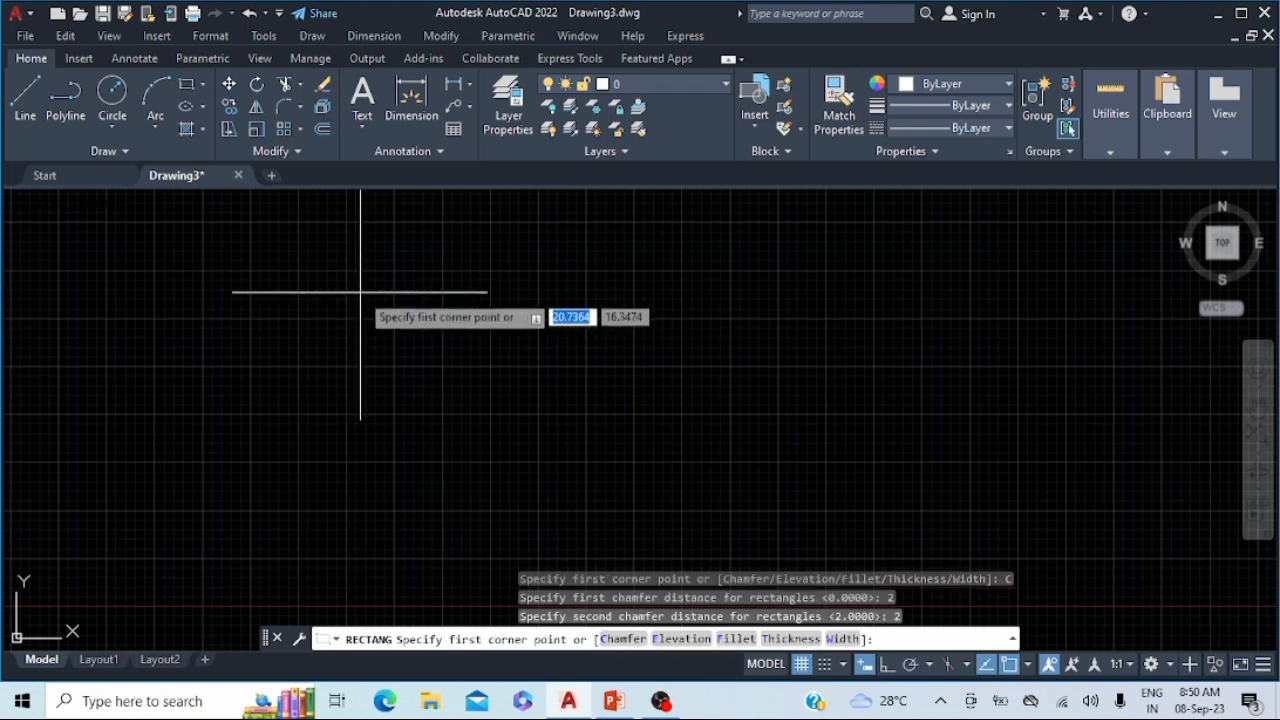
Draw the chamfered rectangle 20 units wide and 10 units high in the middle of the drawing area
{"action": "left_click", "coordinate": [361, 293]}
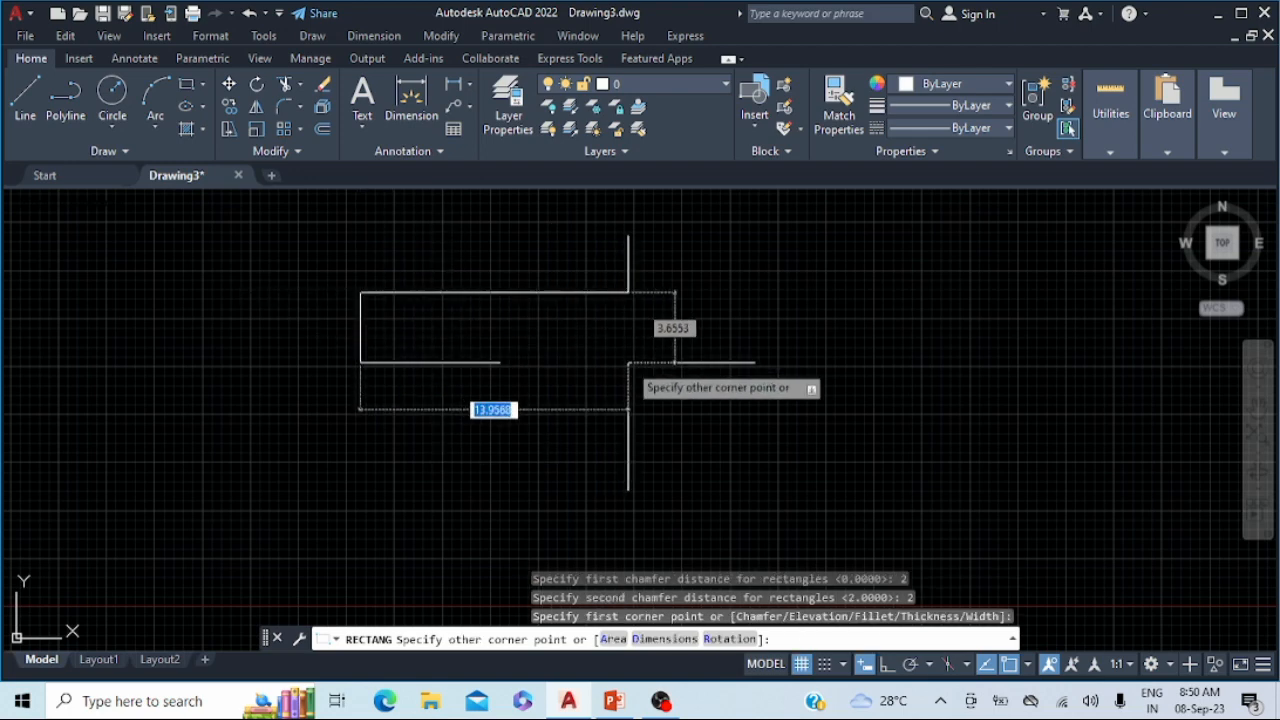
{"action": "type", "text": "20"}
{"action": "key", "text": "Tab"}
{"action": "type", "text": "10"}
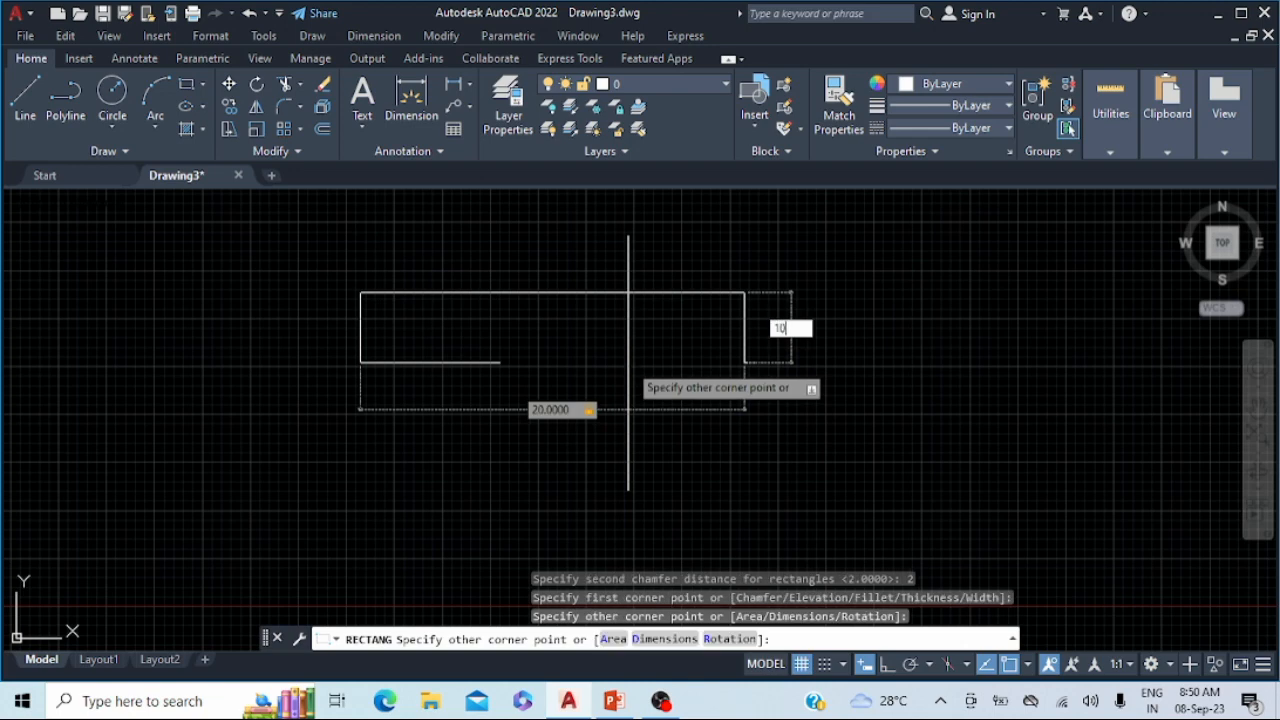
{"action": "key", "text": "Return"}
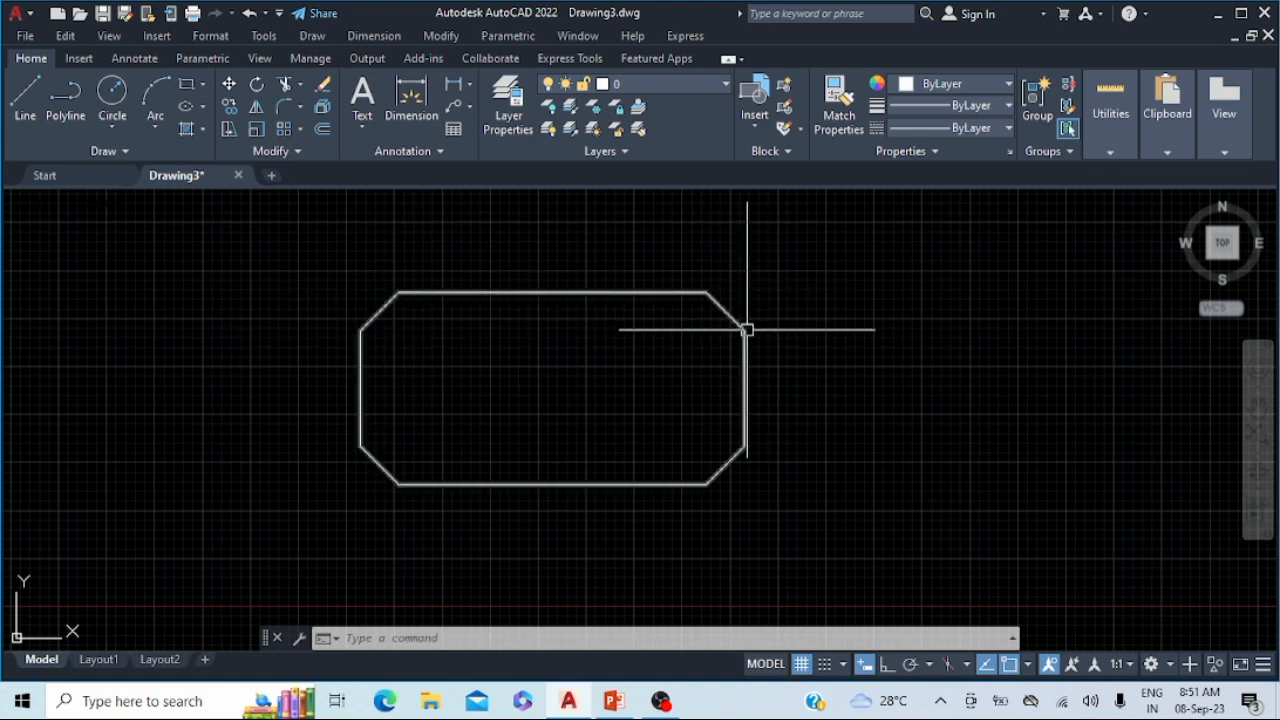
{"action": "mouse_move", "coordinate": [746, 329]}
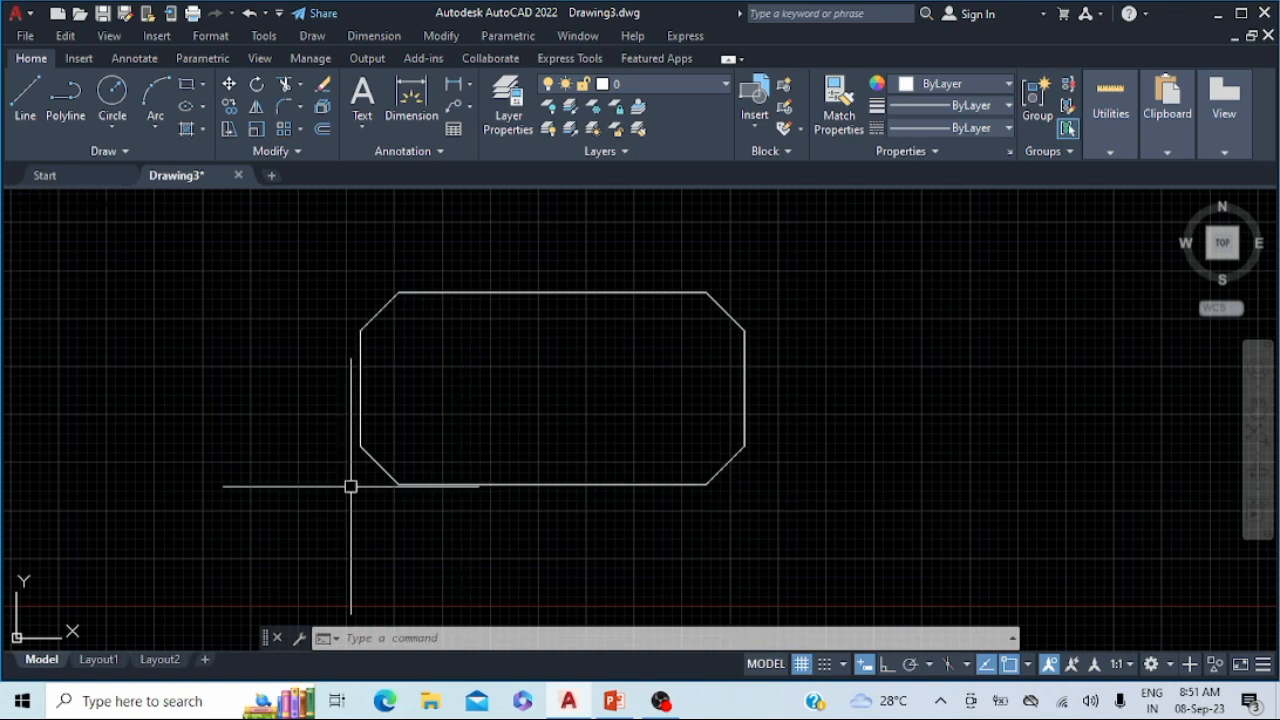
Erase the chamfered rectangle and start a new one with both chamfer distances set to 0.5
{"action": "key", "text": "ctrl+a"}
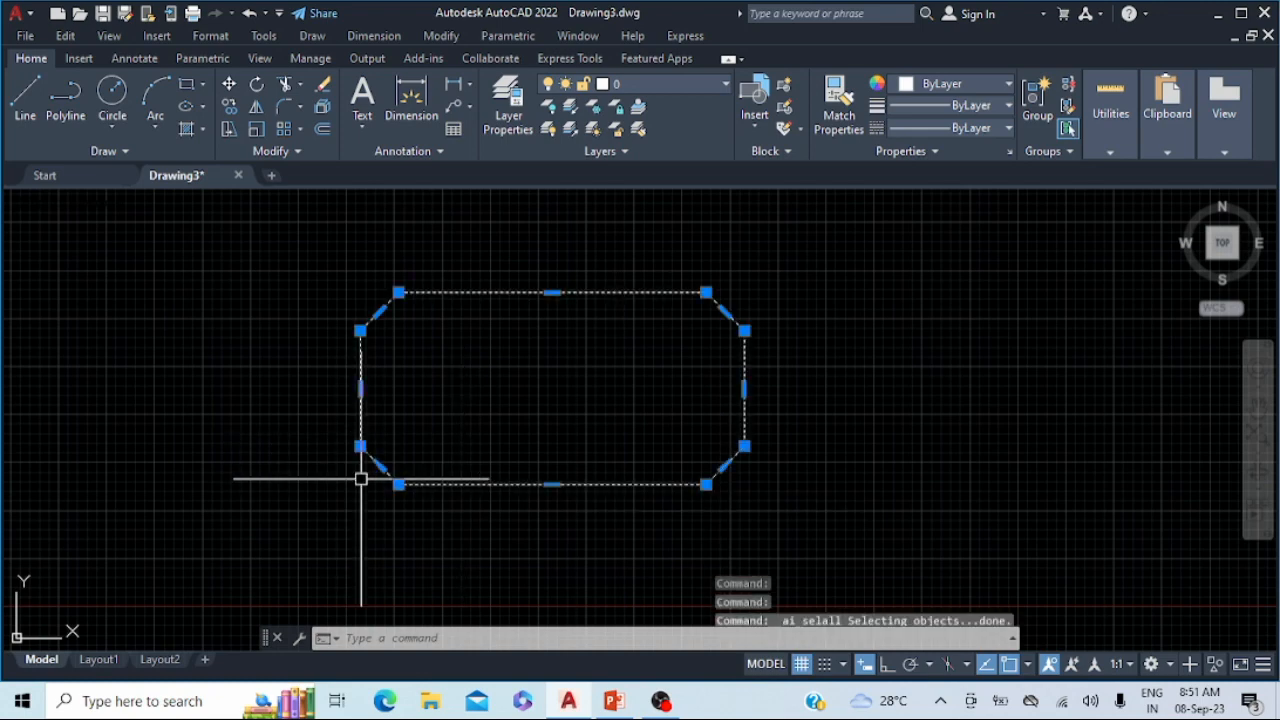
{"action": "key", "text": "Delete"}
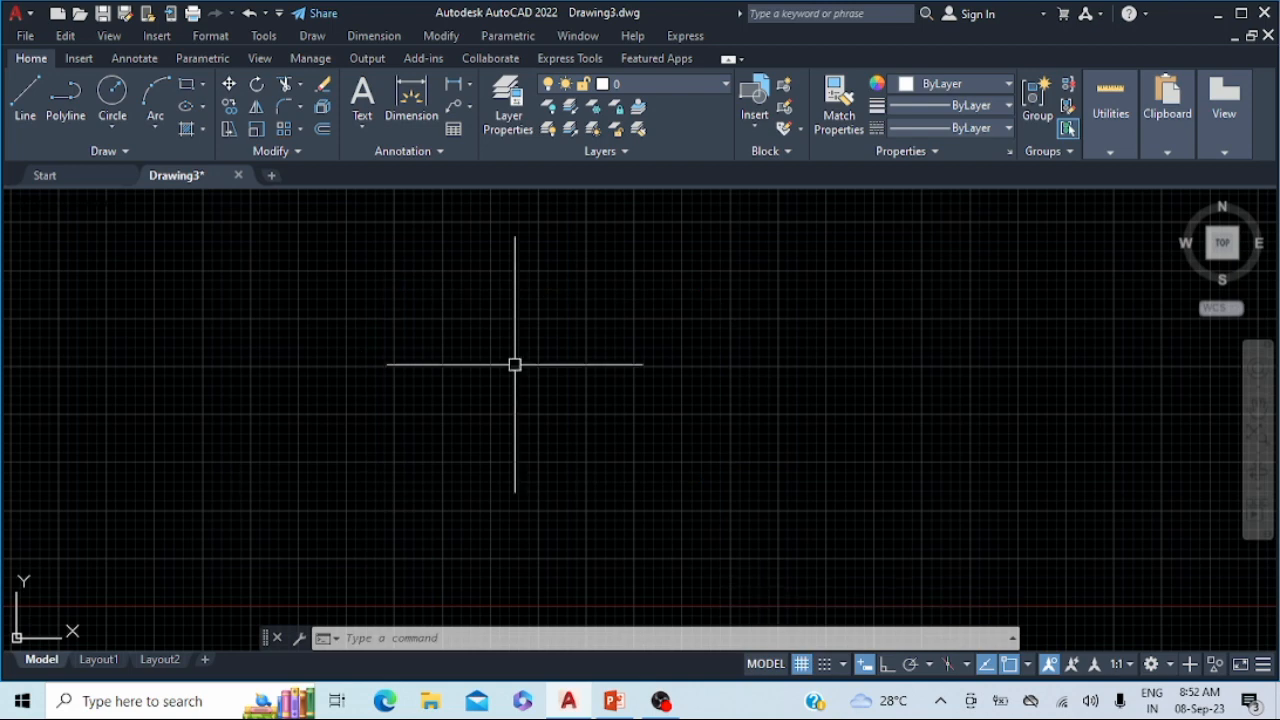
{"action": "left_click", "coordinate": [187, 88]}
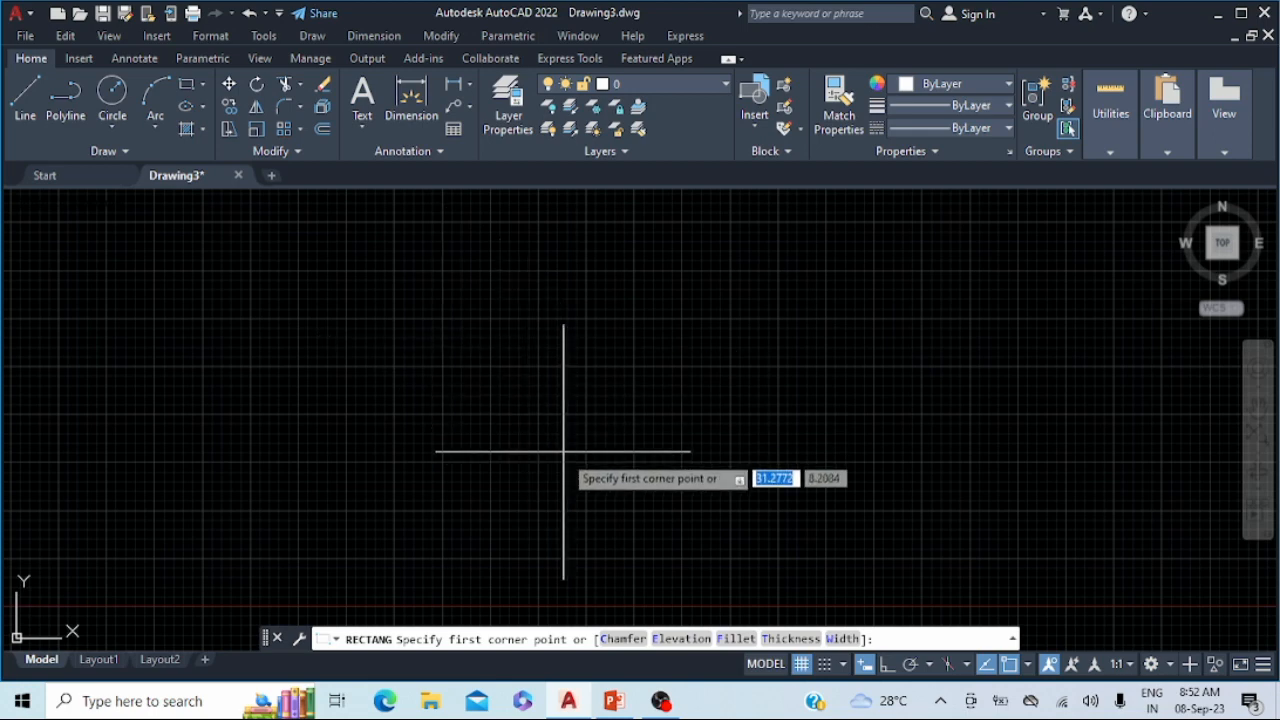
{"action": "left_click", "coordinate": [628, 643]}
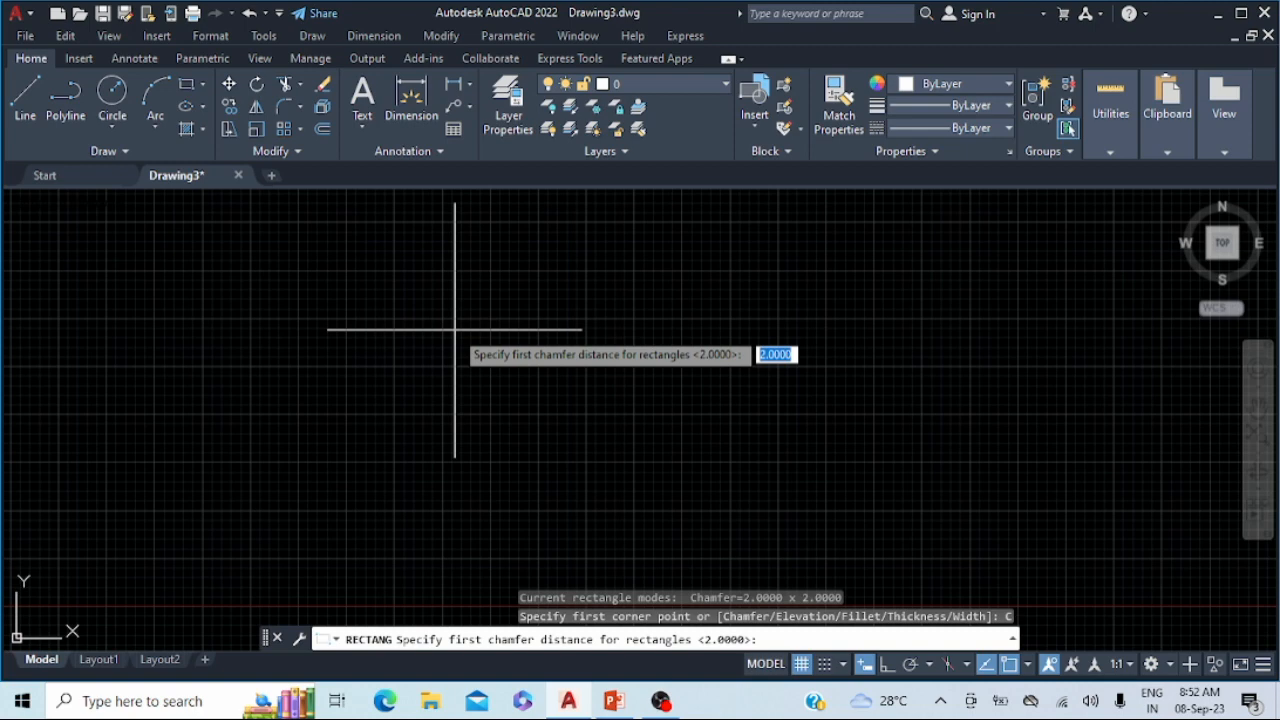
{"action": "type", "text": ".5"}
{"action": "key", "text": "Return"}
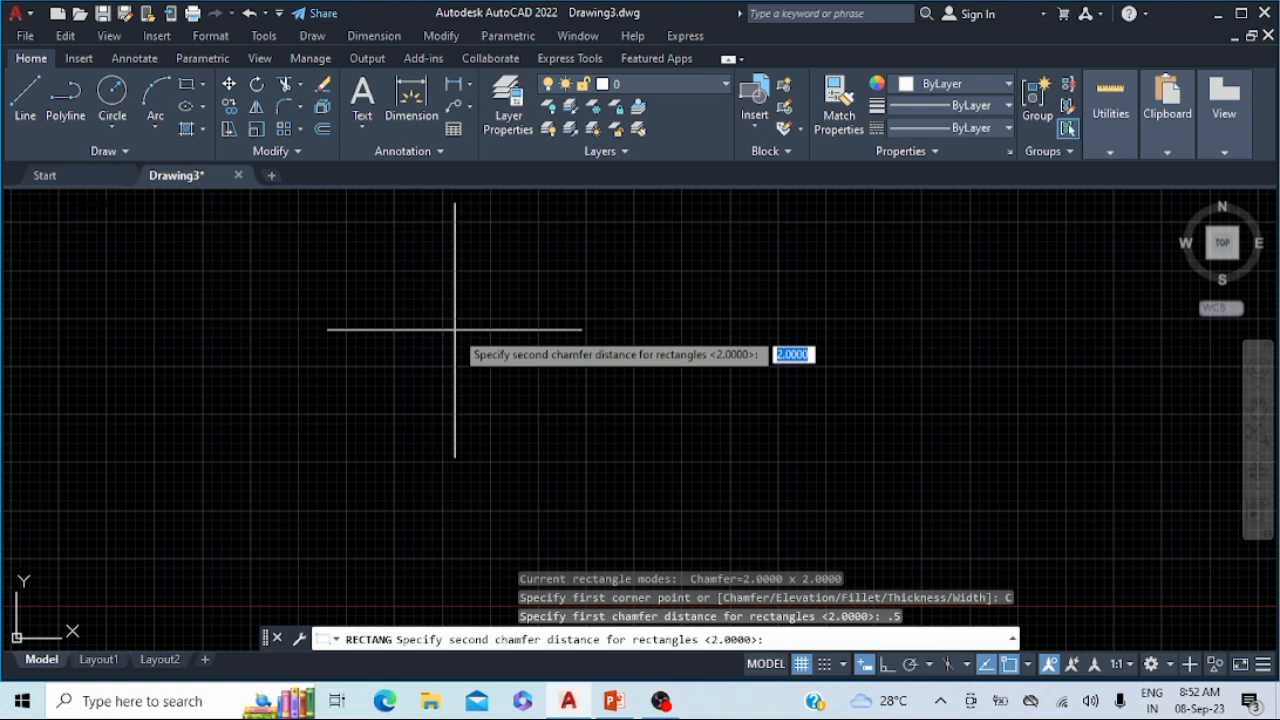
{"action": "type", "text": ".5"}
{"action": "key", "text": "Return"}
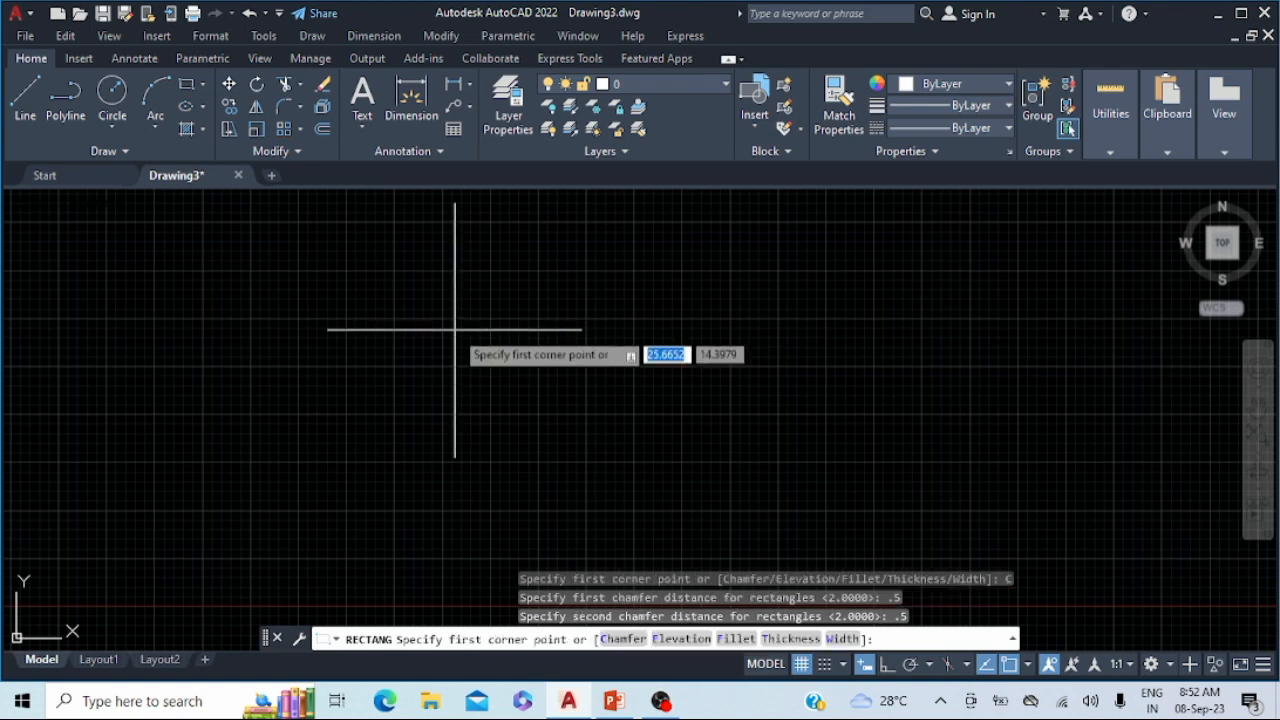
Draw the chamfered rectangle 10 units wide and 5 units high in the drawing area
{"action": "left_click", "coordinate": [379, 301]}
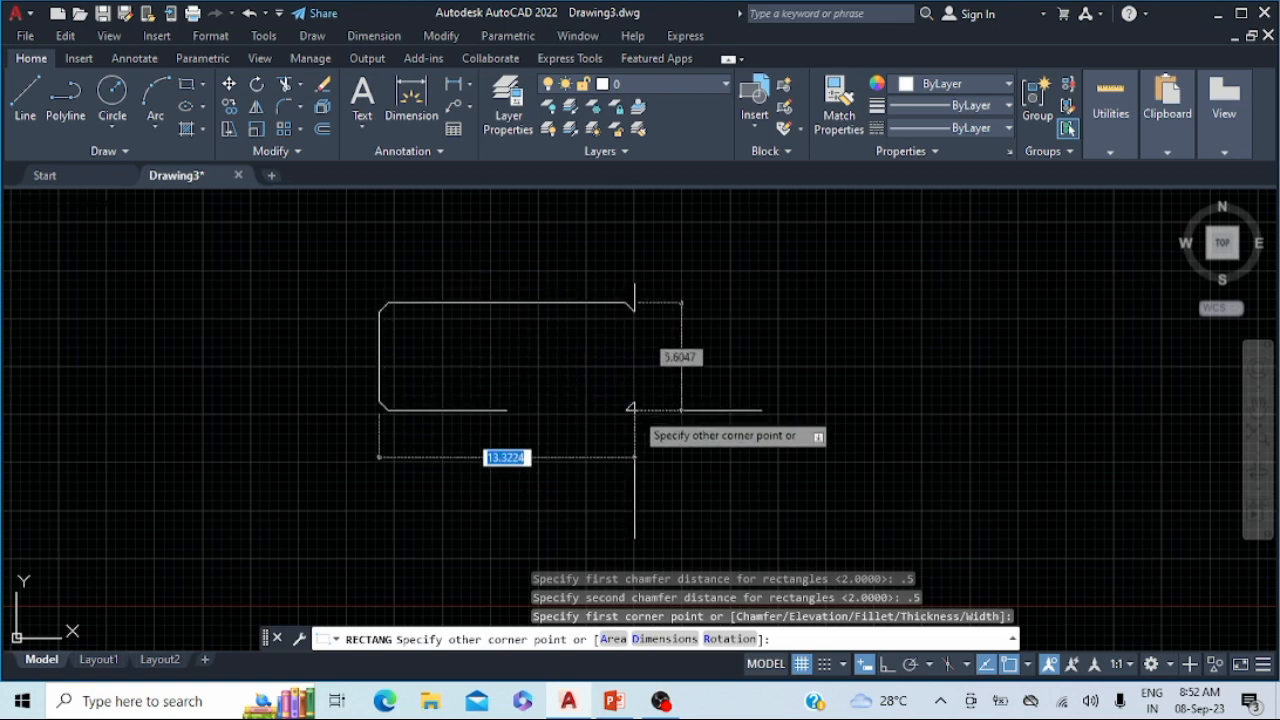
{"action": "type", "text": "10"}
{"action": "key", "text": "Tab"}
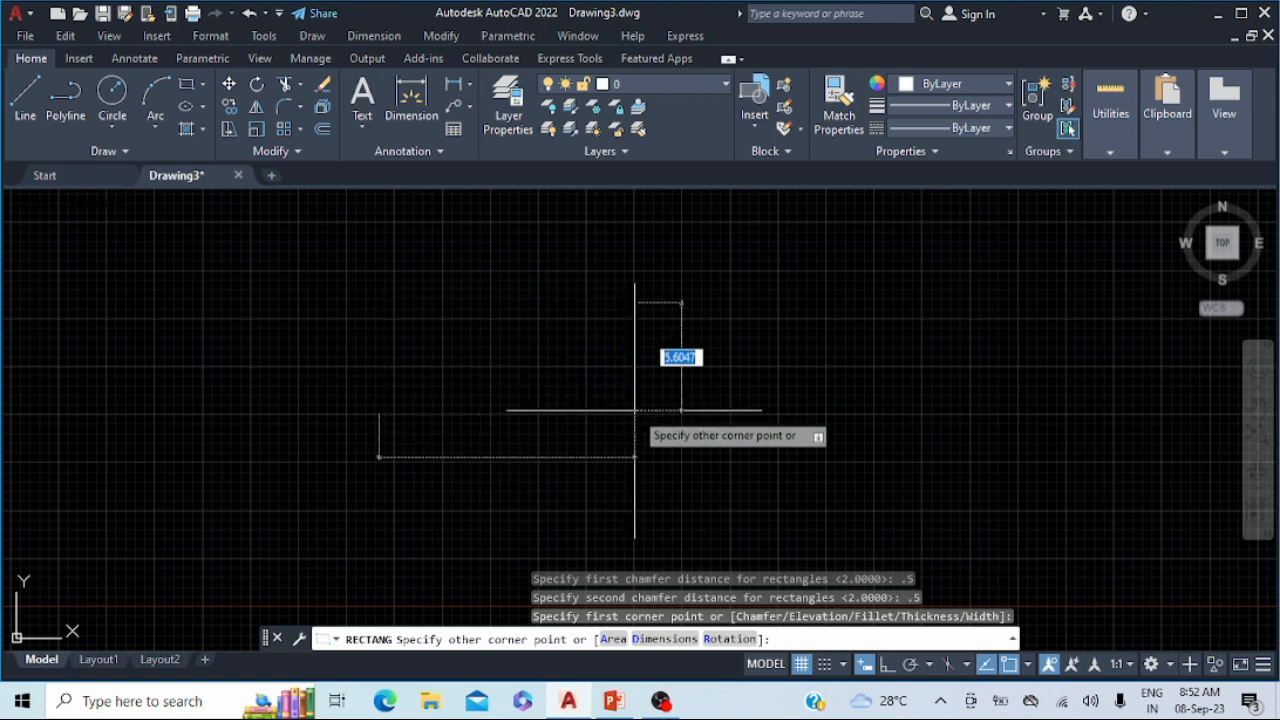
{"action": "type", "text": "5"}
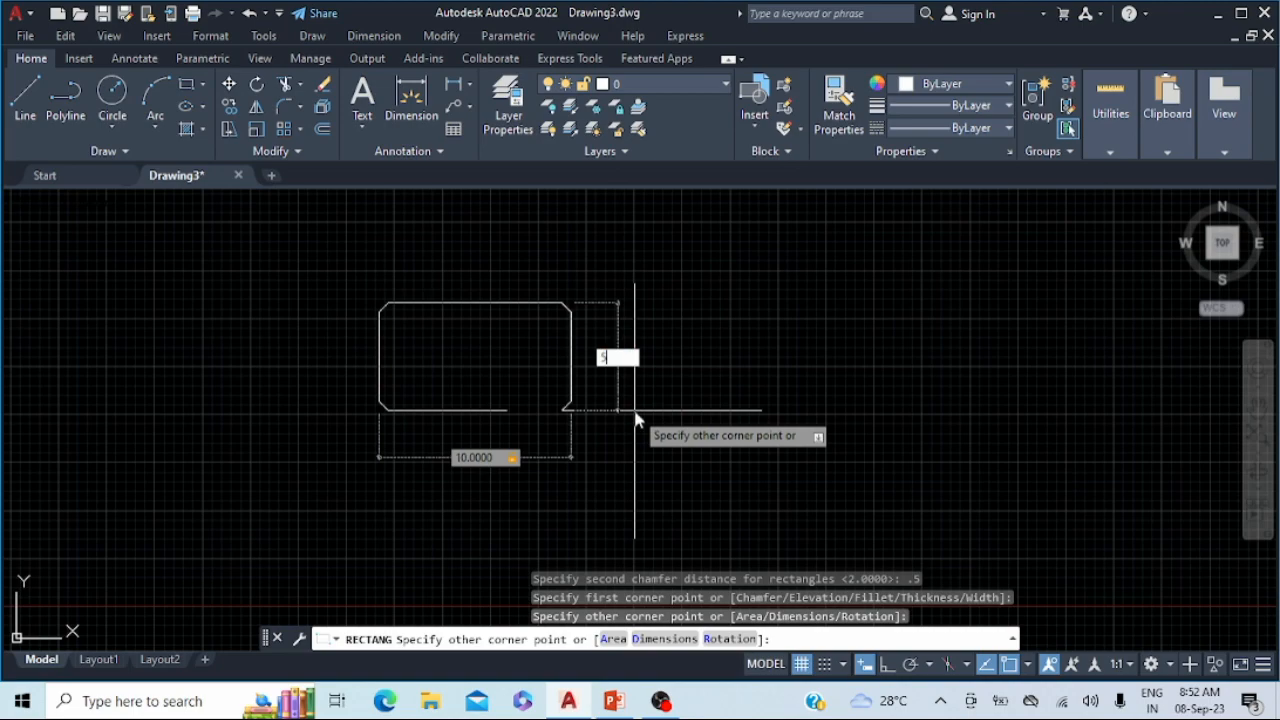
{"action": "key", "text": "Return"}
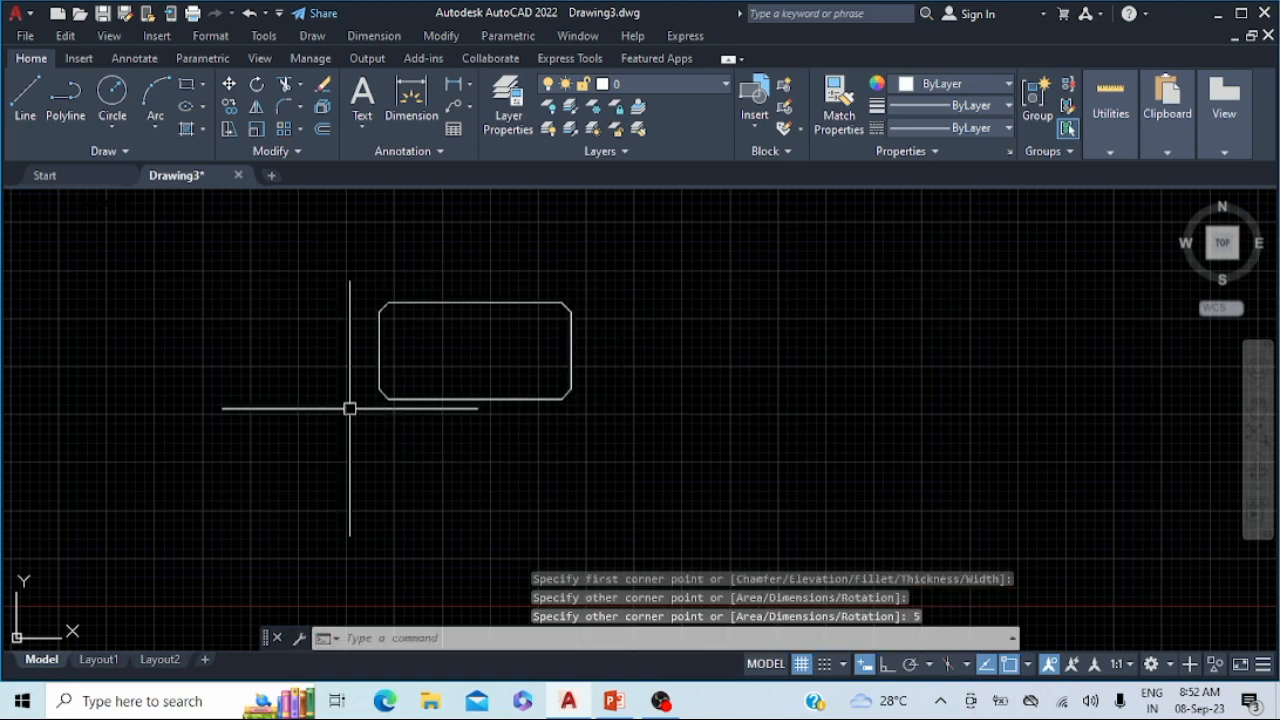
Erase the 10 by 5 rectangle and start another with both chamfer distances set to 1
{"action": "scroll", "coordinate": [349, 409], "scroll_direction": "up", "scroll_amount": 4}
{"action": "scroll", "coordinate": [349, 409], "scroll_direction": "down", "scroll_amount": 2}
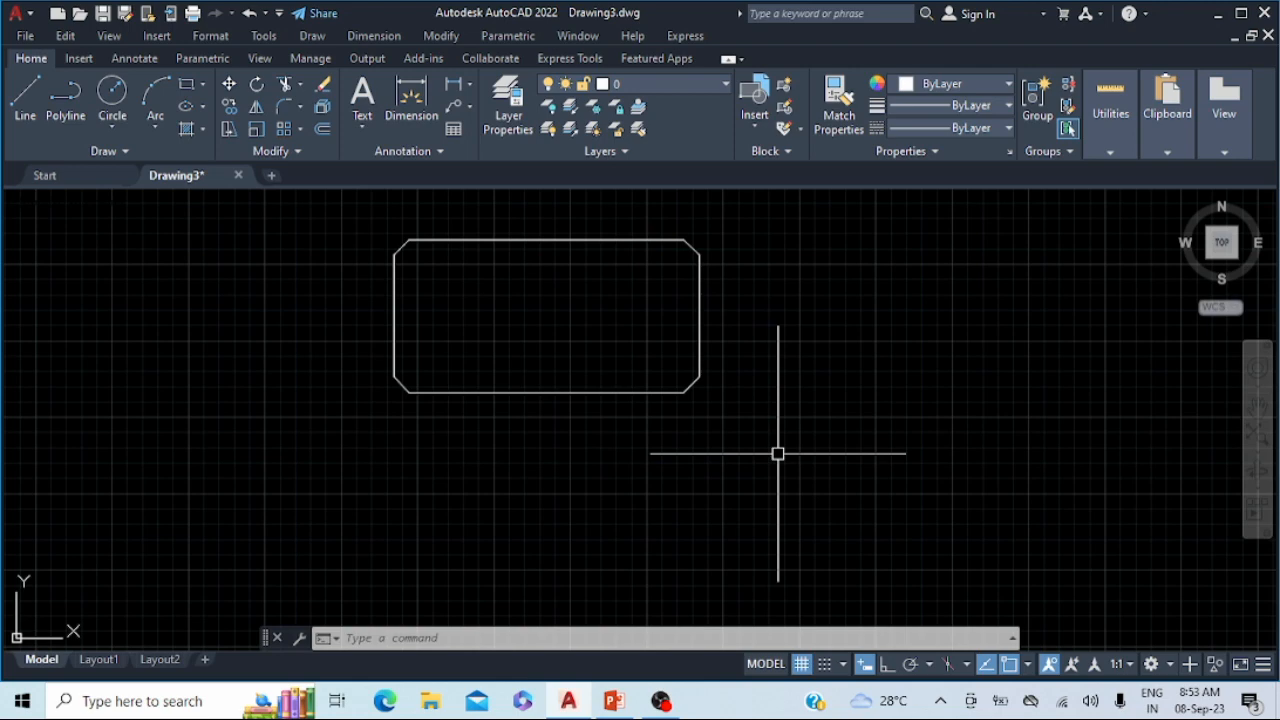
{"action": "key", "text": "ctrl+a"}
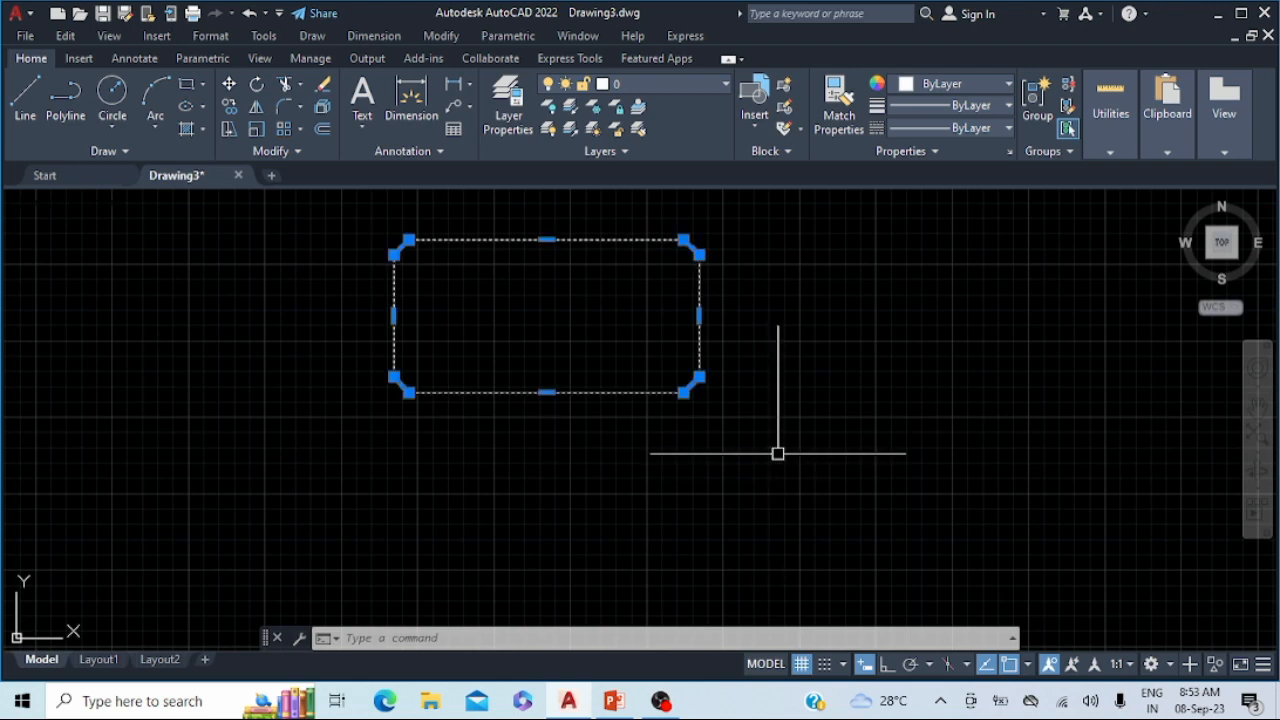
{"action": "key", "text": "Delete"}
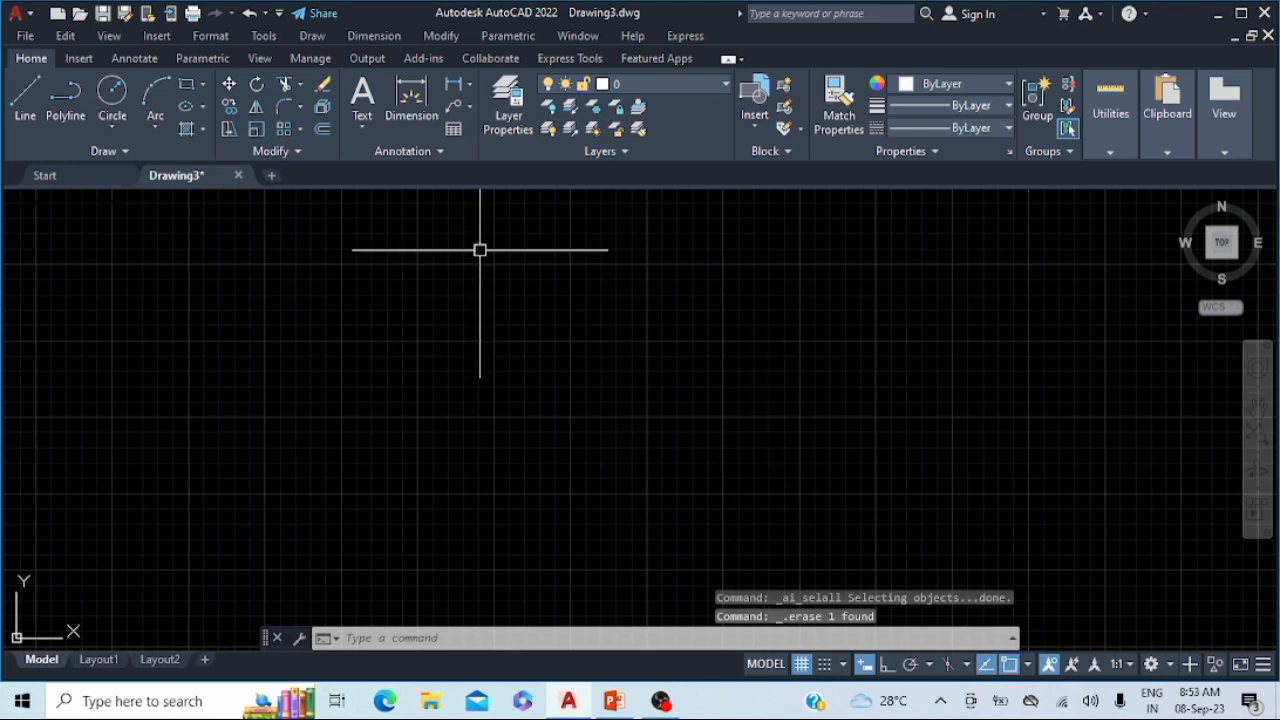
{"action": "left_click", "coordinate": [187, 85]}
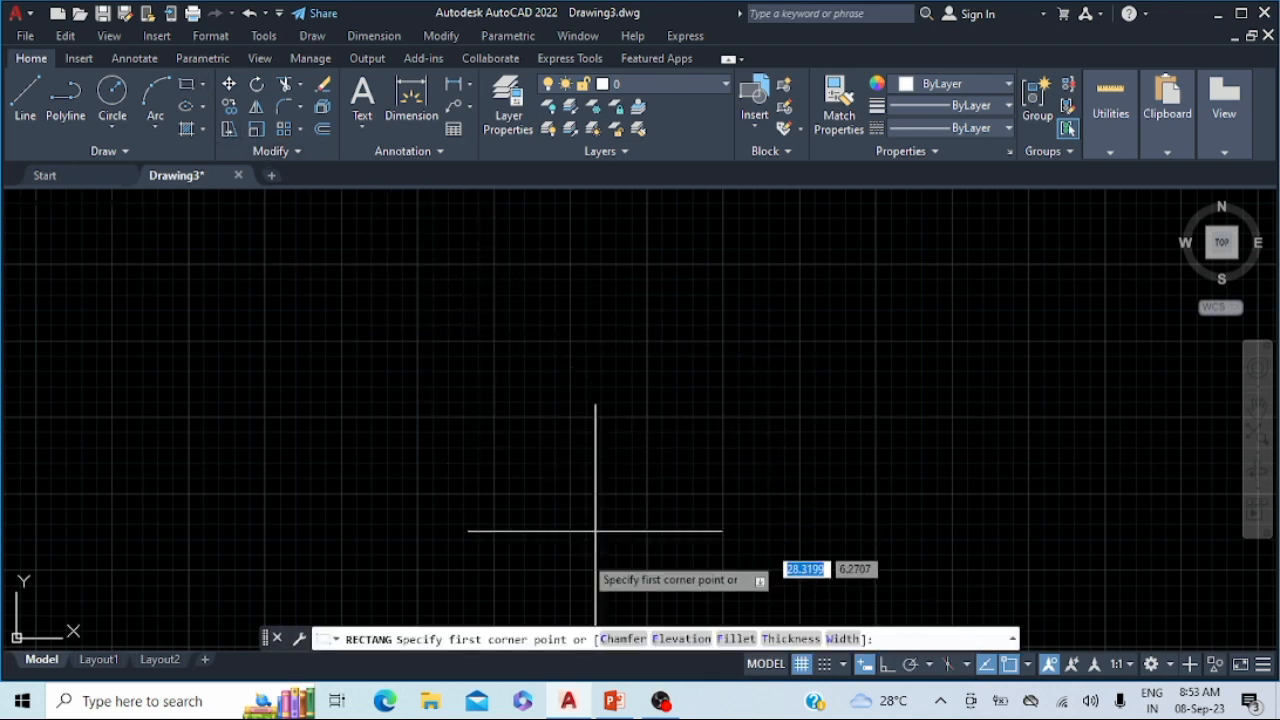
{"action": "left_click", "coordinate": [623, 638]}
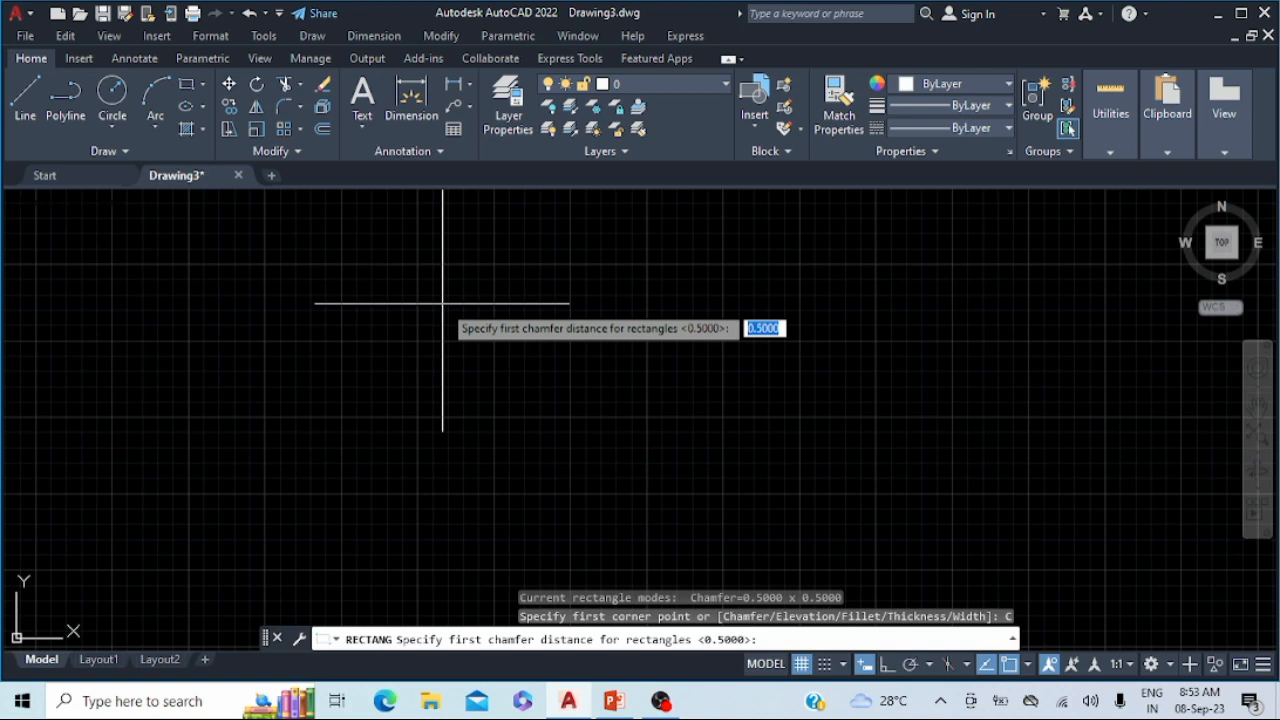
{"action": "type", "text": "1"}
{"action": "key", "text": "Return"}
{"action": "type", "text": "1"}
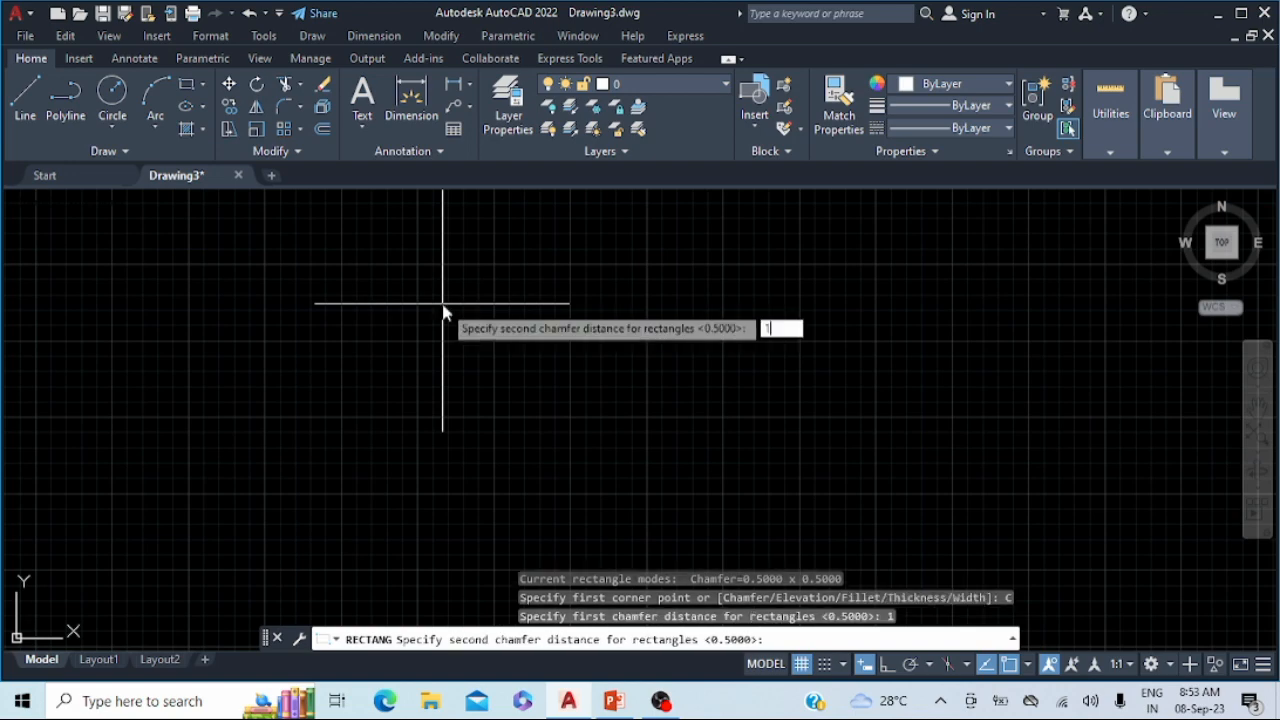
{"action": "key", "text": "Return"}
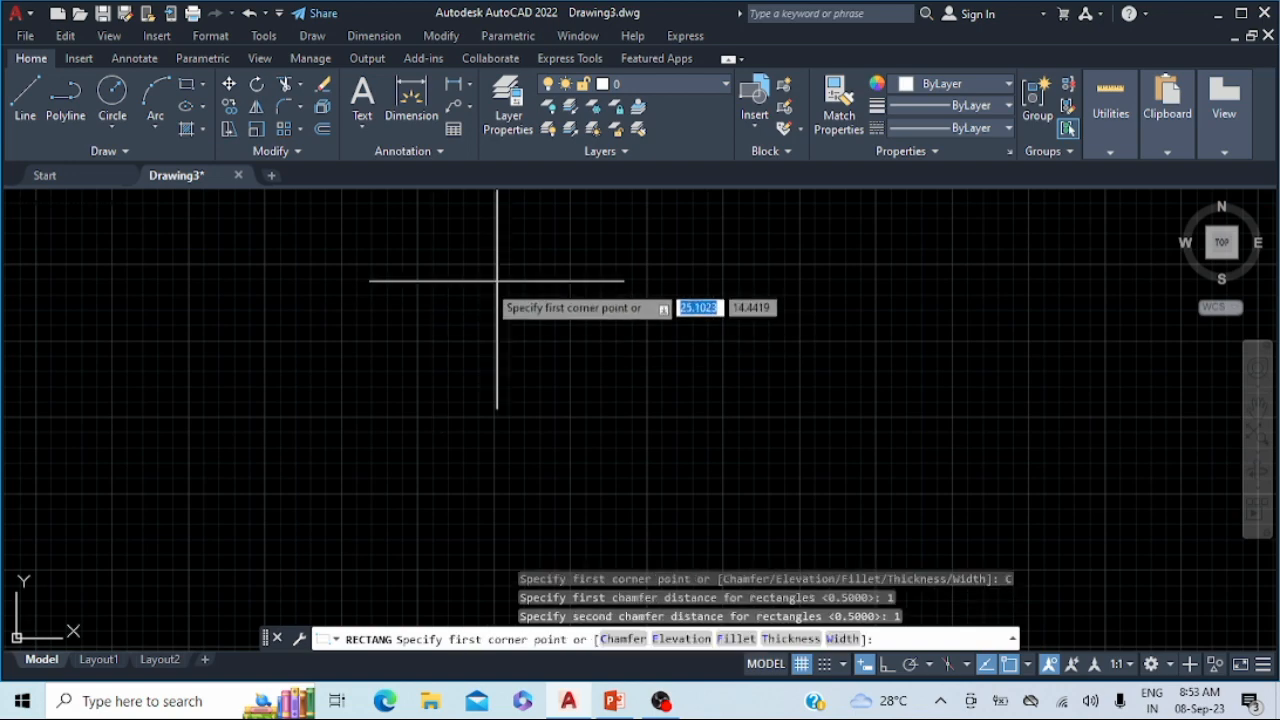
Draw the chamfered rectangle 20 units wide and 15 units high, extending downward from its upper-left corner
{"action": "left_click", "coordinate": [432, 293]}
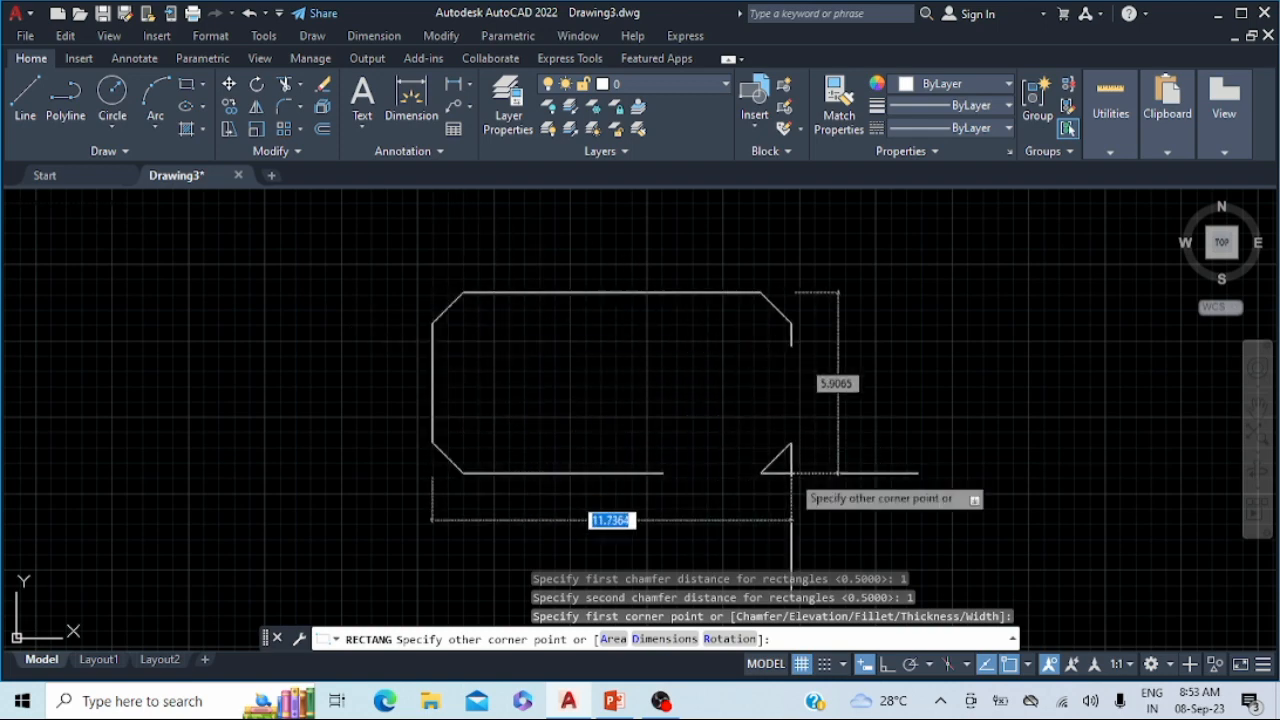
{"action": "type", "text": "20"}
{"action": "key", "text": "Tab"}
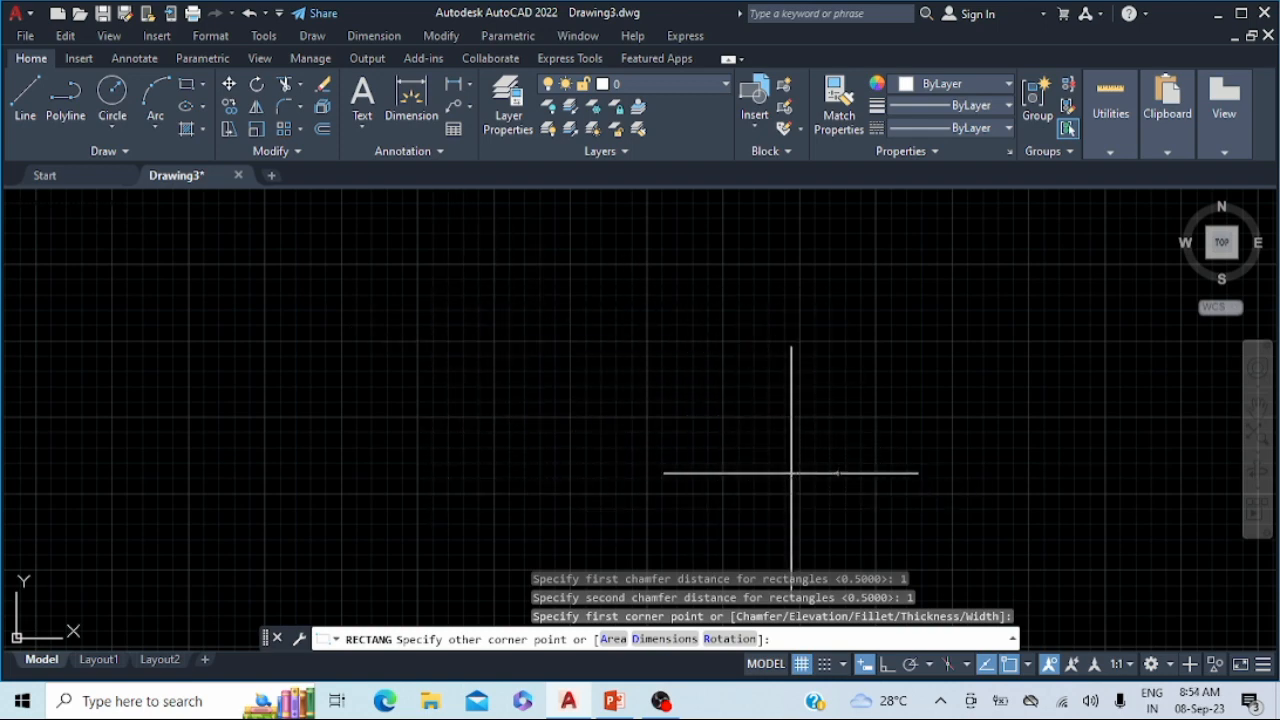
{"action": "type", "text": "1"}
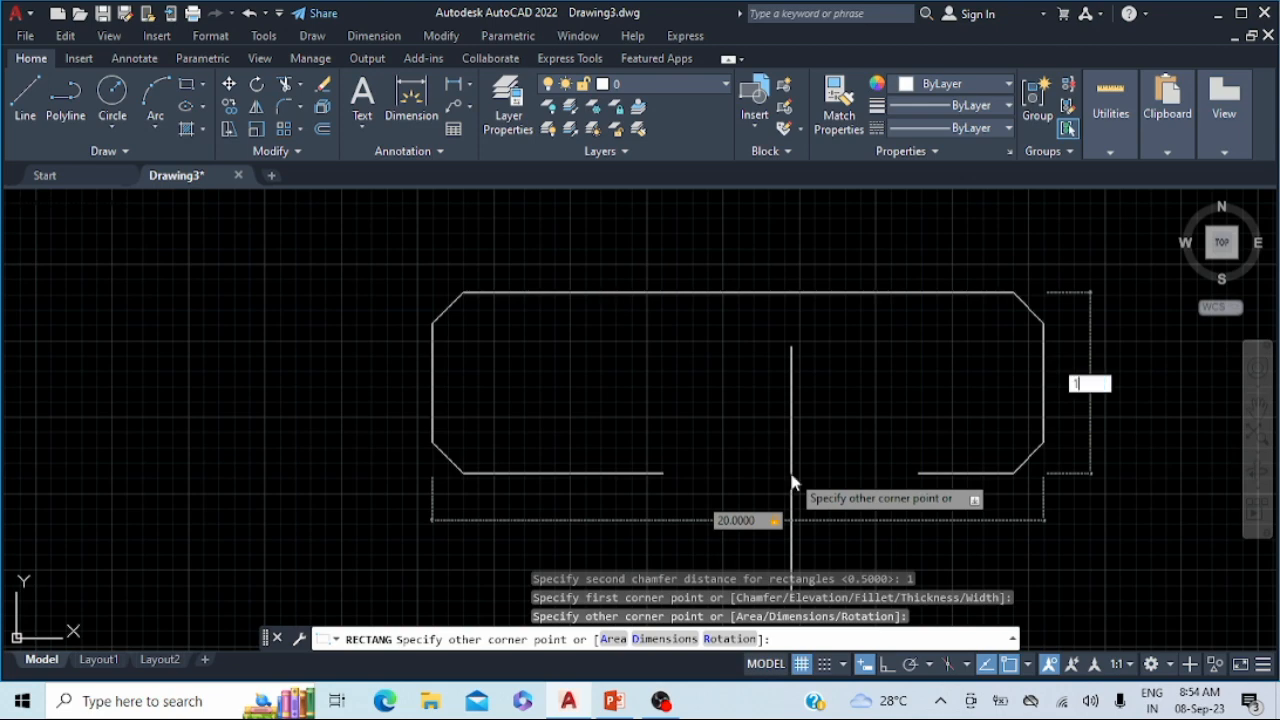
{"action": "type", "text": "5"}
{"action": "key", "text": "Return"}
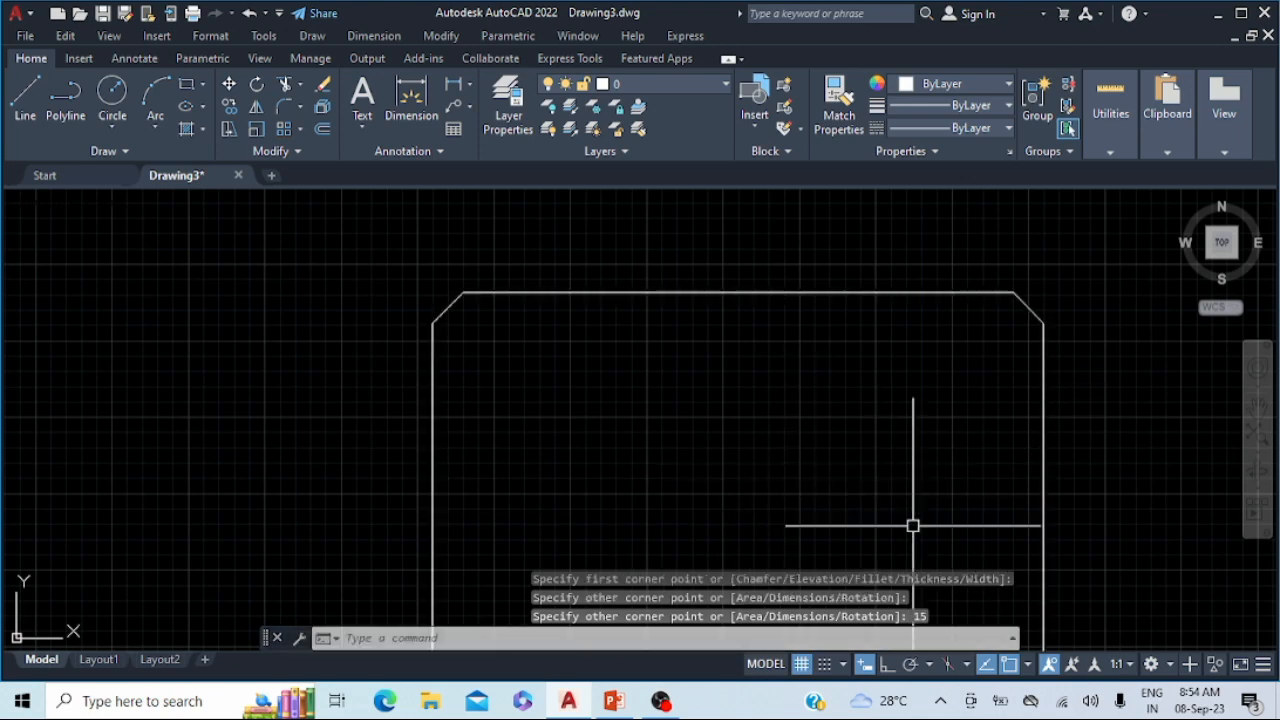
Erase the 20 by 15 rectangle and start a new one using the Fillet option with a radius of 0.5
{"action": "scroll", "coordinate": [912, 525], "scroll_direction": "down", "scroll_amount": 2}
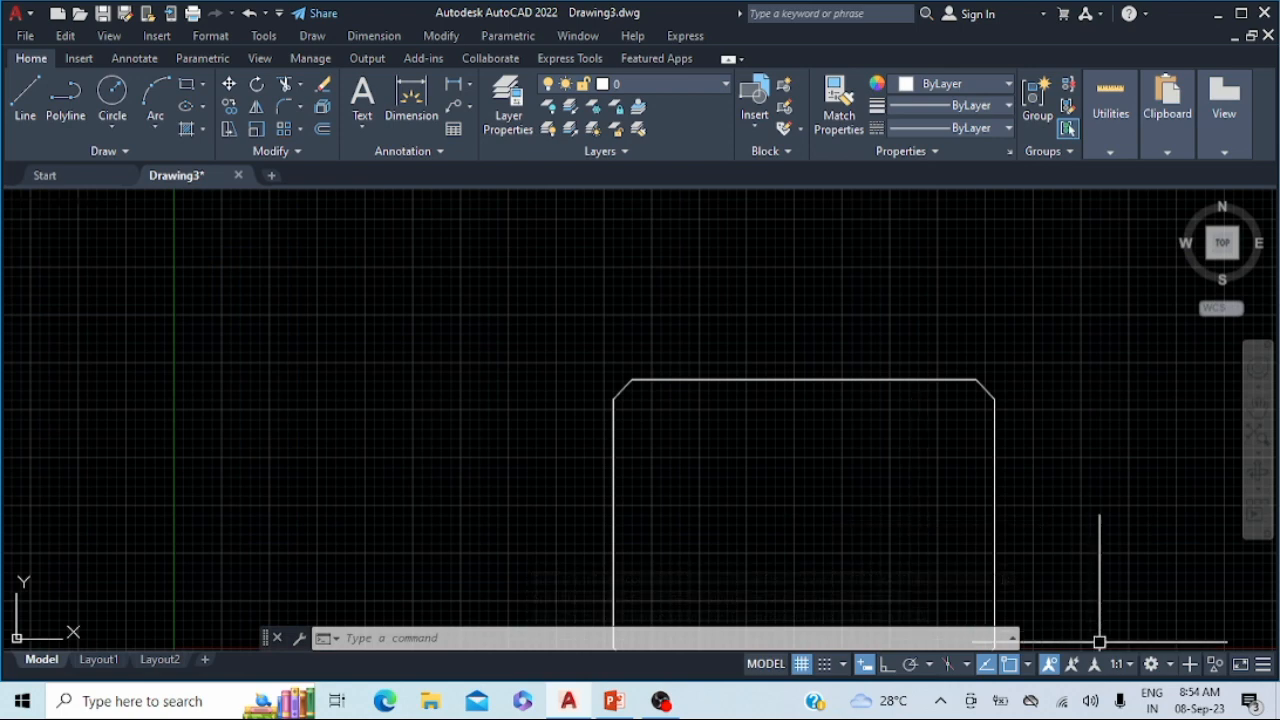
{"action": "scroll", "coordinate": [923, 554], "scroll_direction": "down", "scroll_amount": 2}
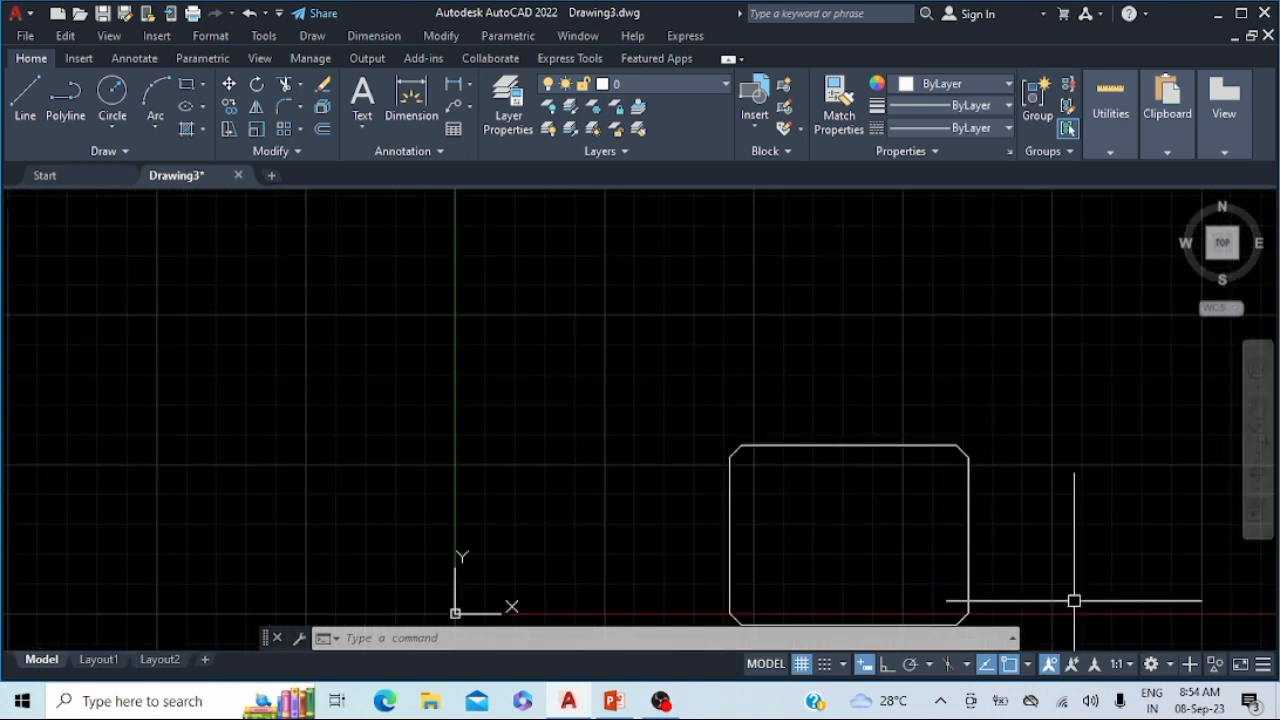
{"action": "scroll", "coordinate": [1074, 601], "scroll_direction": "up", "scroll_amount": 2}
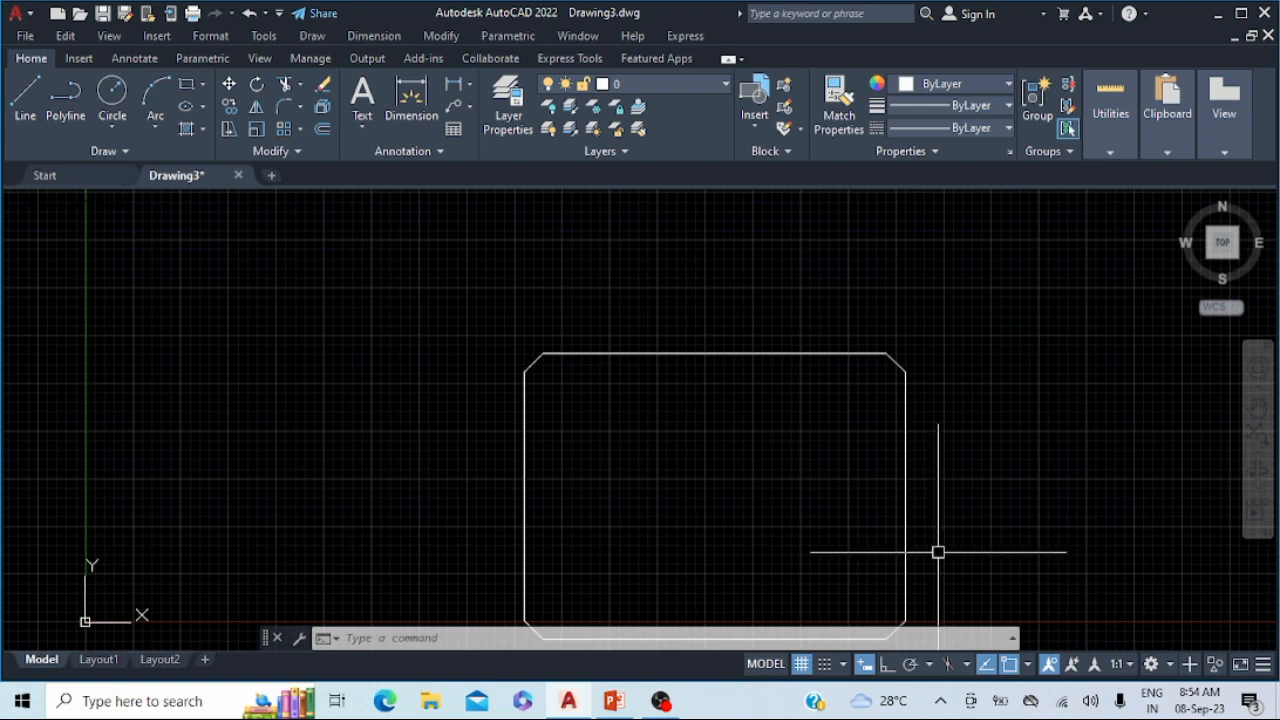
{"action": "key", "text": "ctrl+a"}
{"action": "key", "text": "Delete"}
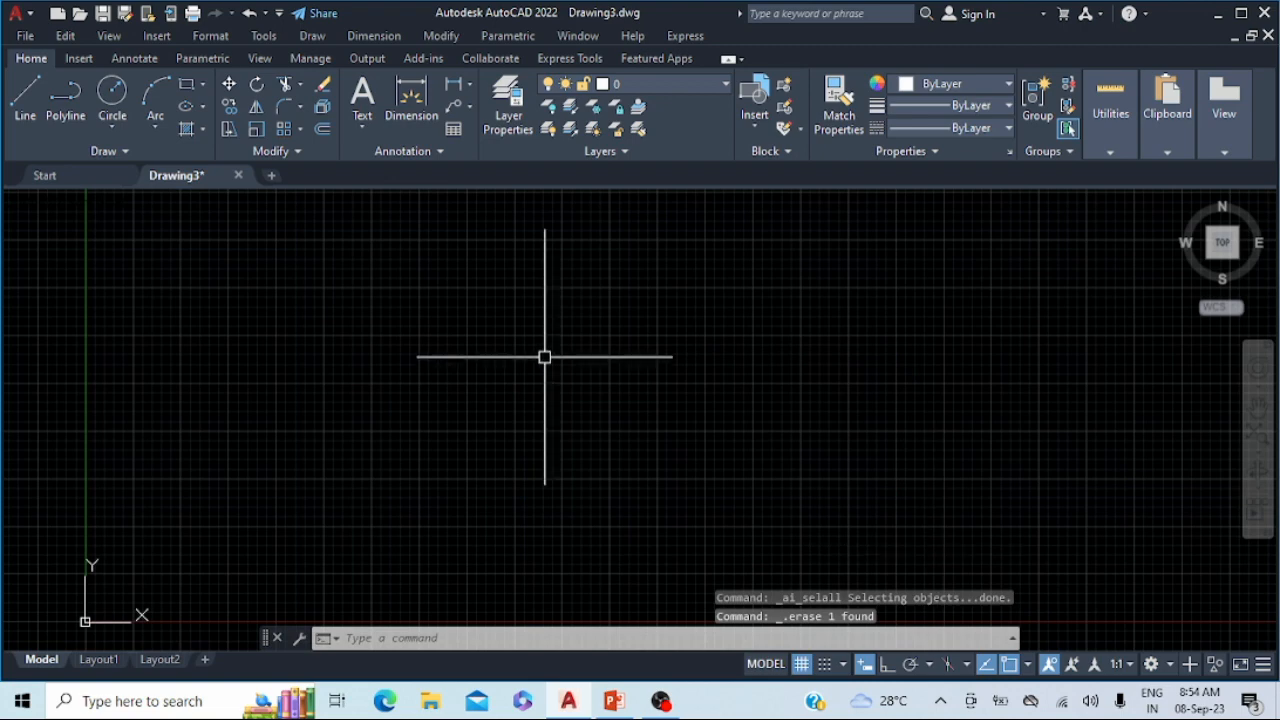
{"action": "left_click", "coordinate": [191, 90]}
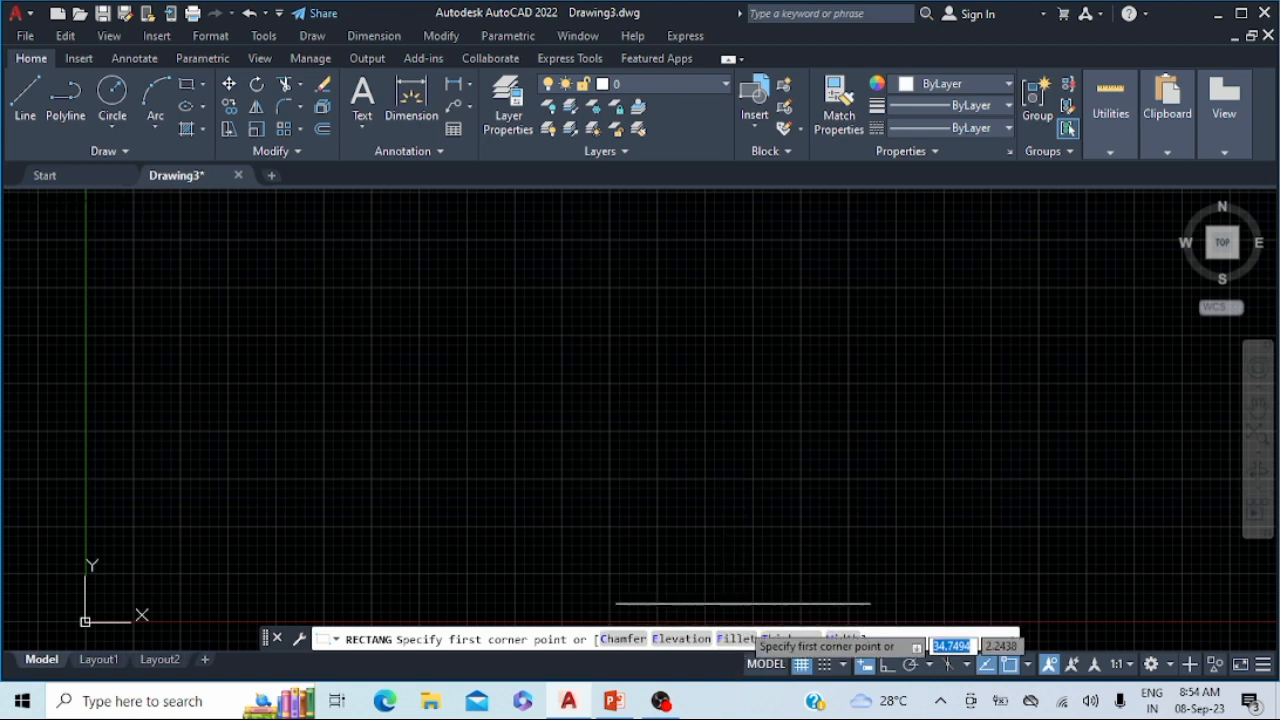
{"action": "left_click", "coordinate": [733, 638]}
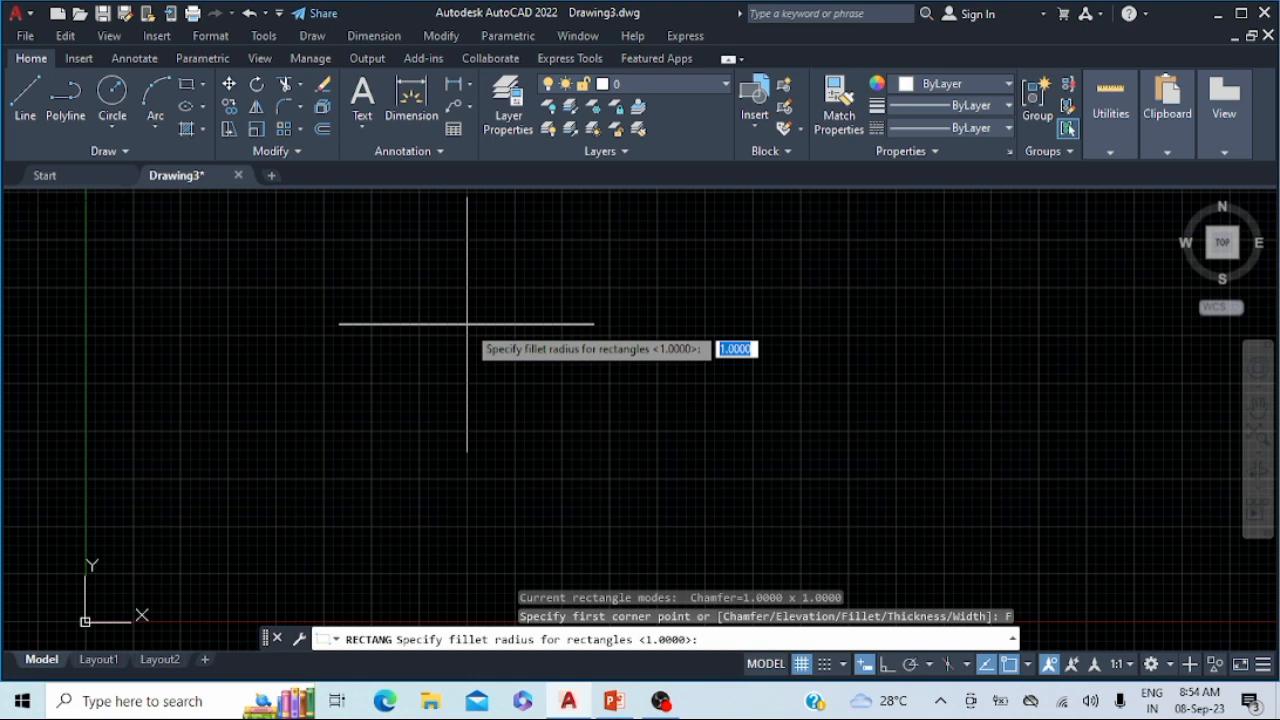
{"action": "type", "text": ".5"}
{"action": "key", "text": "Return"}
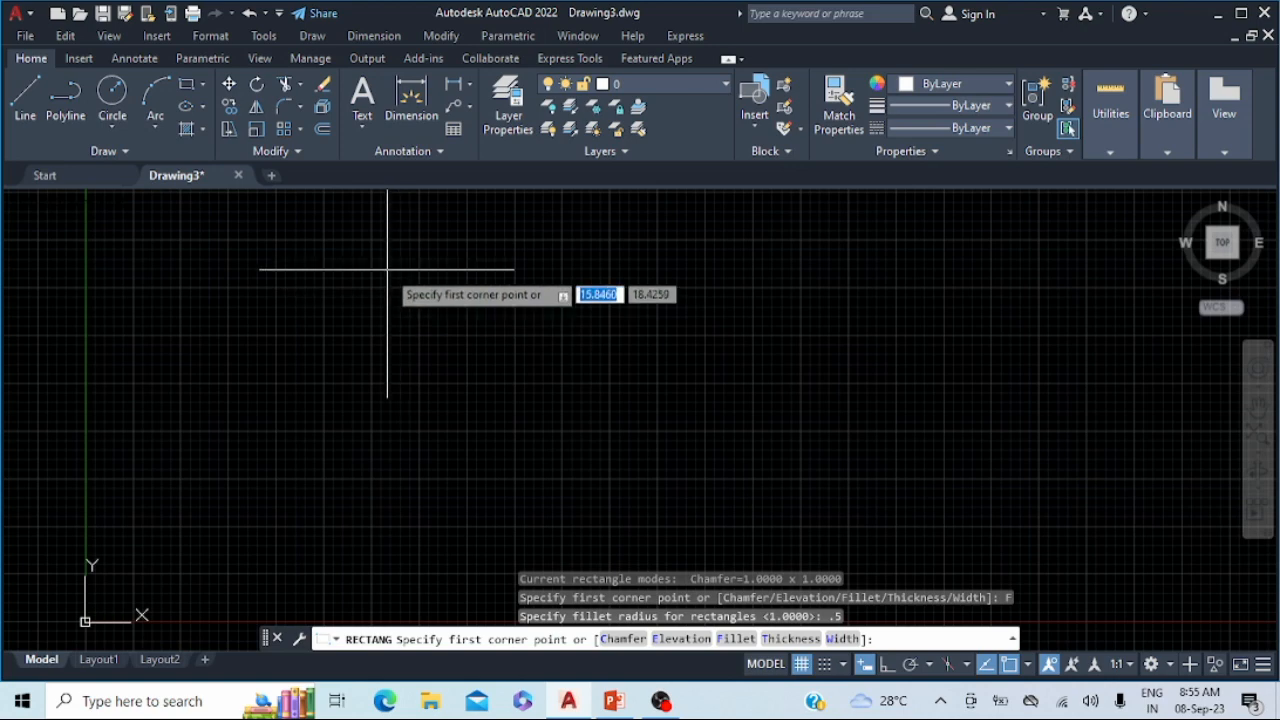
Draw the filleted rectangle 15 units wide and 12 units high in the drawing area
{"action": "left_click", "coordinate": [387, 270]}
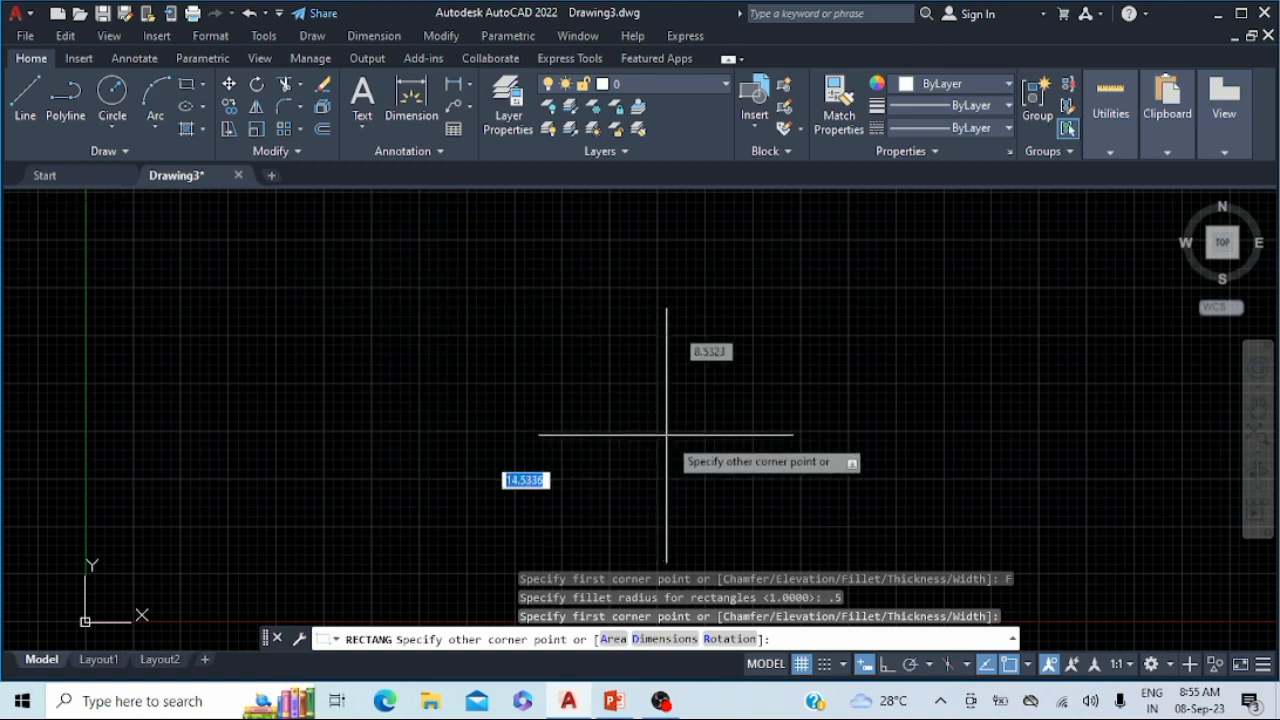
{"action": "type", "text": "15"}
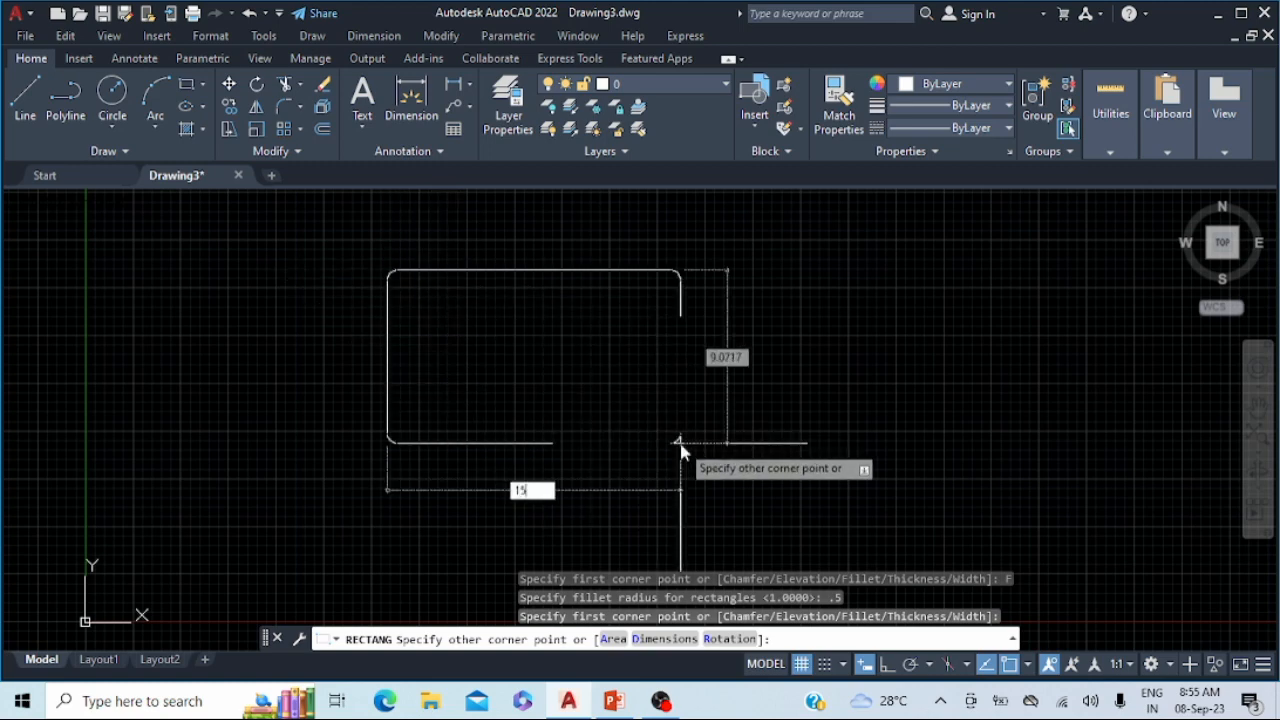
{"action": "key", "text": "Tab"}
{"action": "type", "text": "12"}
{"action": "key", "text": "Return"}
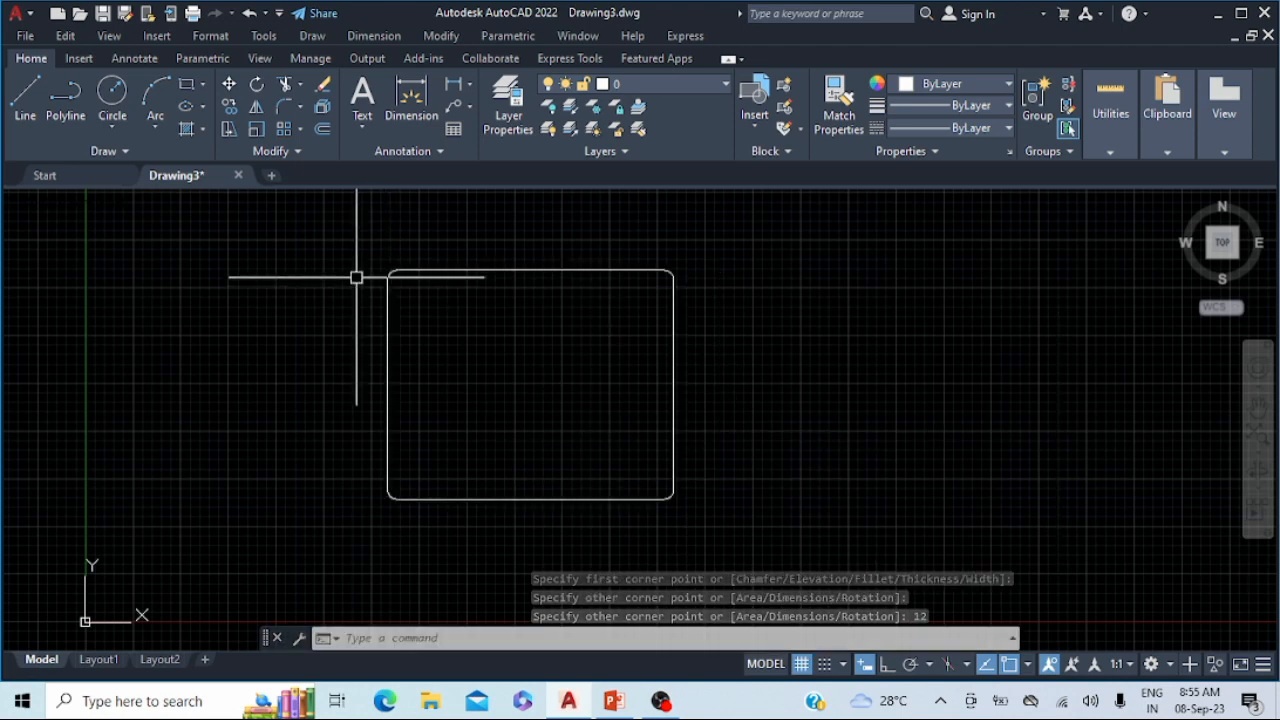
Inspect the rounded corners of the 15 by 12 rectangle, and erase it from the drawing
{"action": "scroll", "coordinate": [356, 277], "scroll_direction": "up", "scroll_amount": 2}
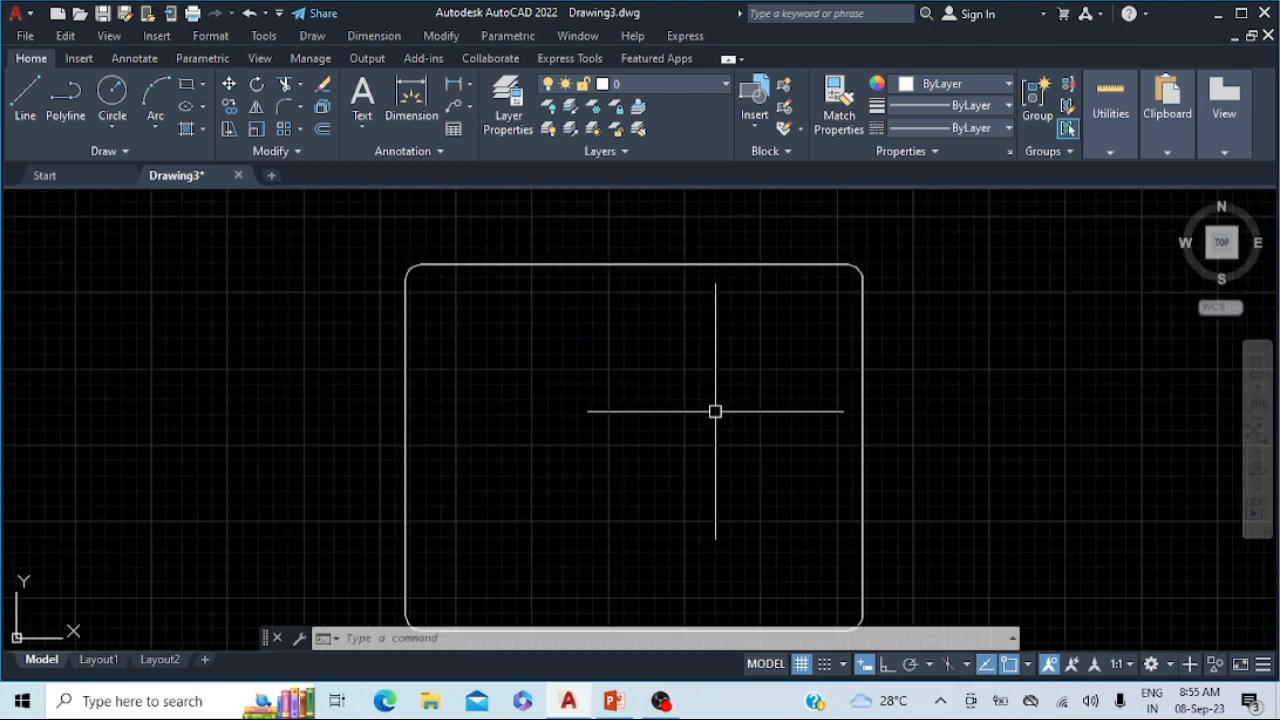
{"action": "scroll", "coordinate": [715, 411], "scroll_direction": "down", "scroll_amount": 2}
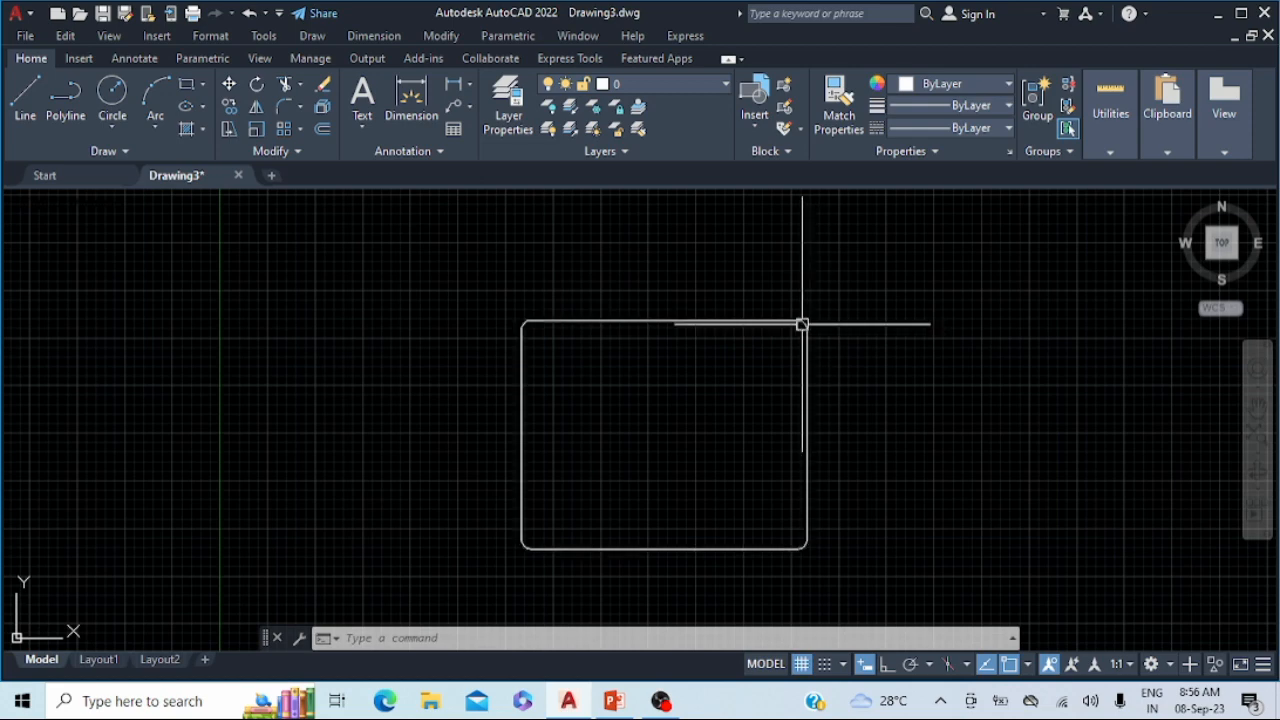
{"action": "key", "text": "ctrl+a"}
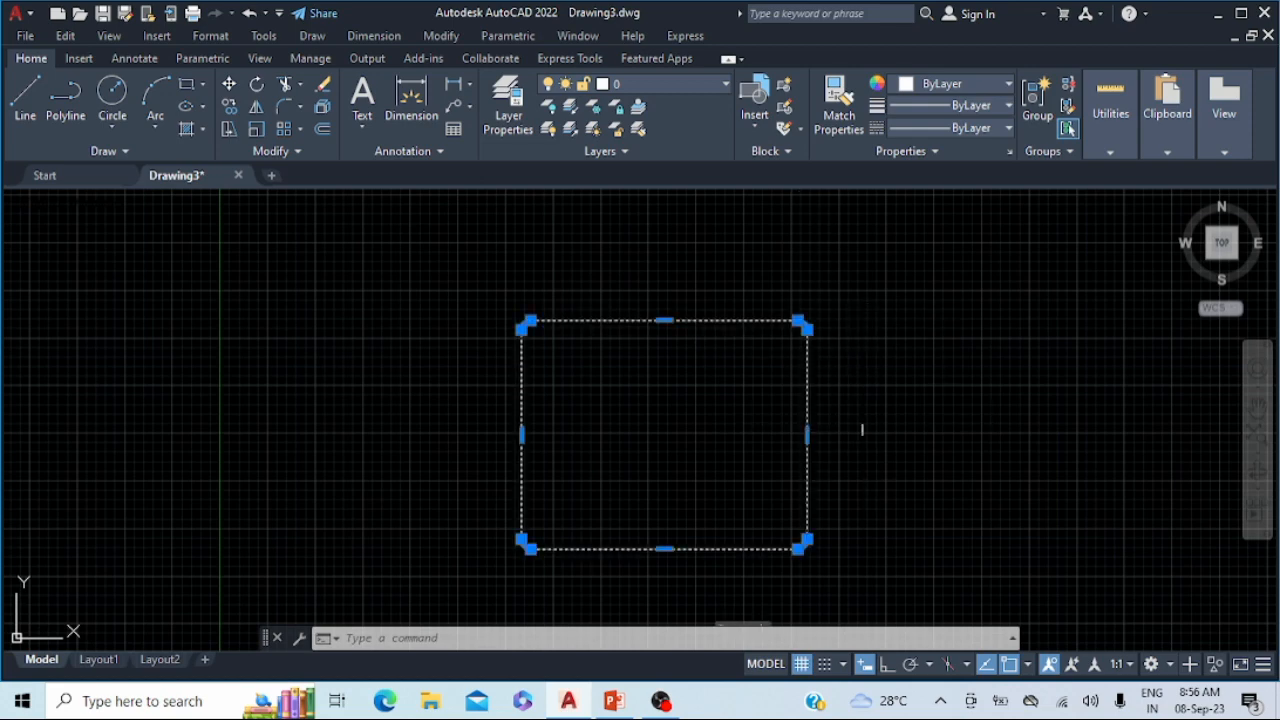
{"action": "key", "text": "Delete"}
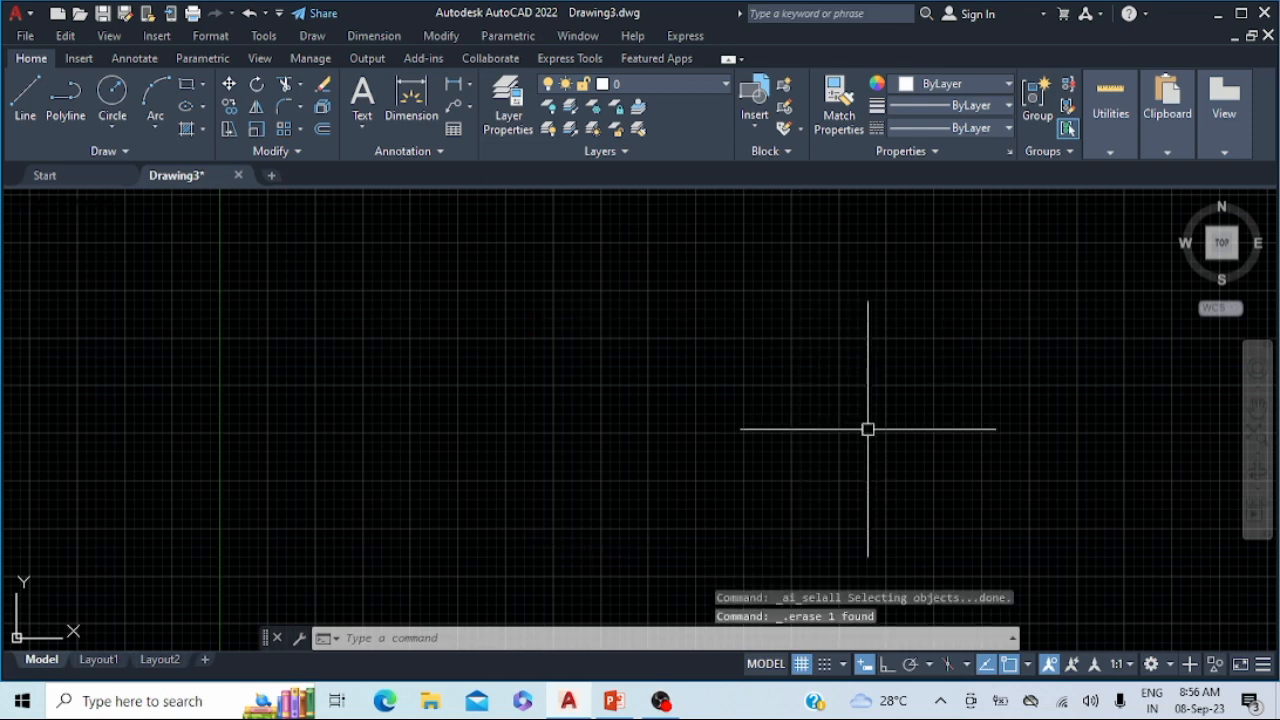
Start a new rectangle using the Fillet option with a radius of 0.8
{"action": "left_click", "coordinate": [189, 87]}
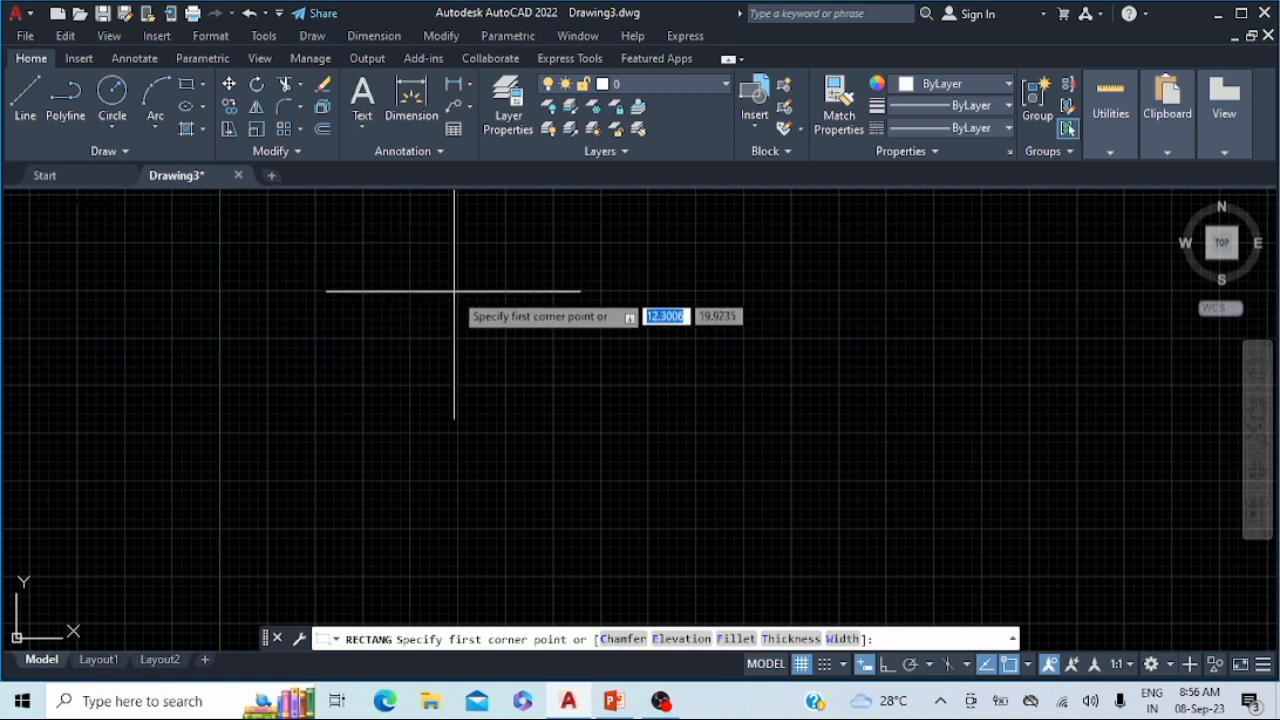
{"action": "left_click", "coordinate": [737, 641]}
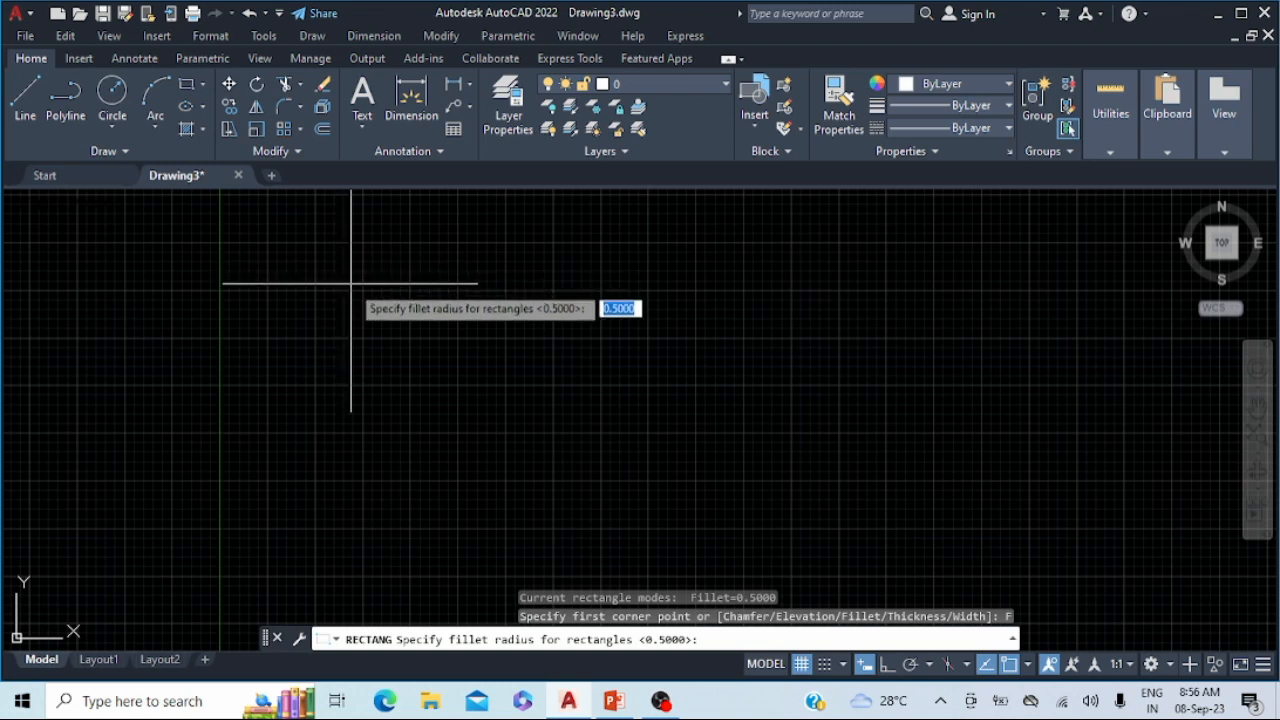
{"action": "type", "text": ".8"}
{"action": "key", "text": "Return"}
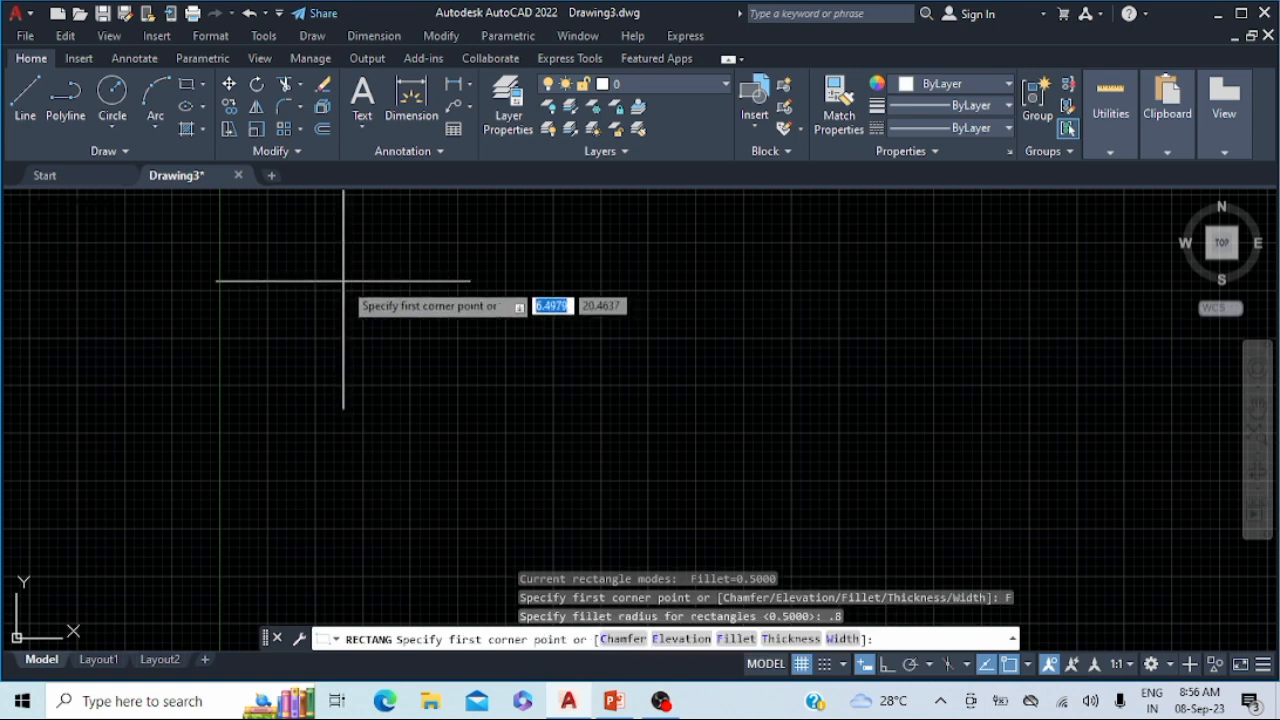
Draw the filleted rectangle 20 units wide and 17 units high, extending downward from its upper-left corner
{"action": "left_click", "coordinate": [343, 281]}
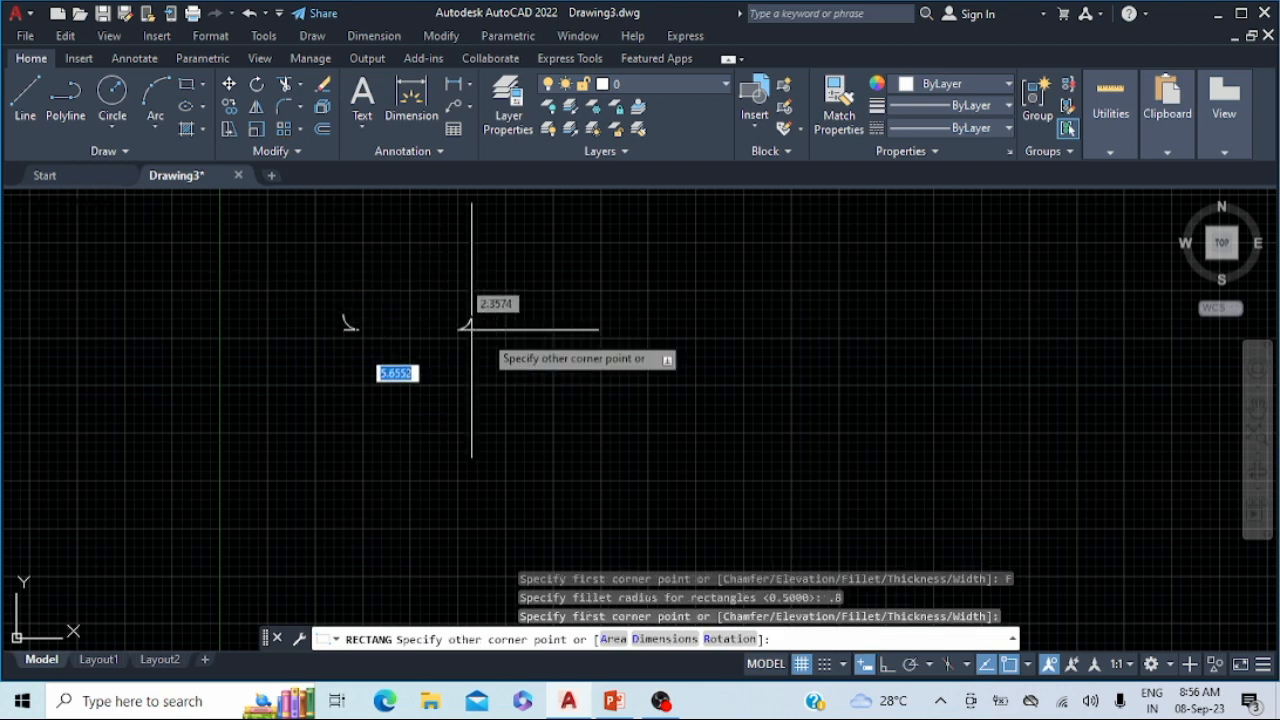
{"action": "type", "text": "20"}
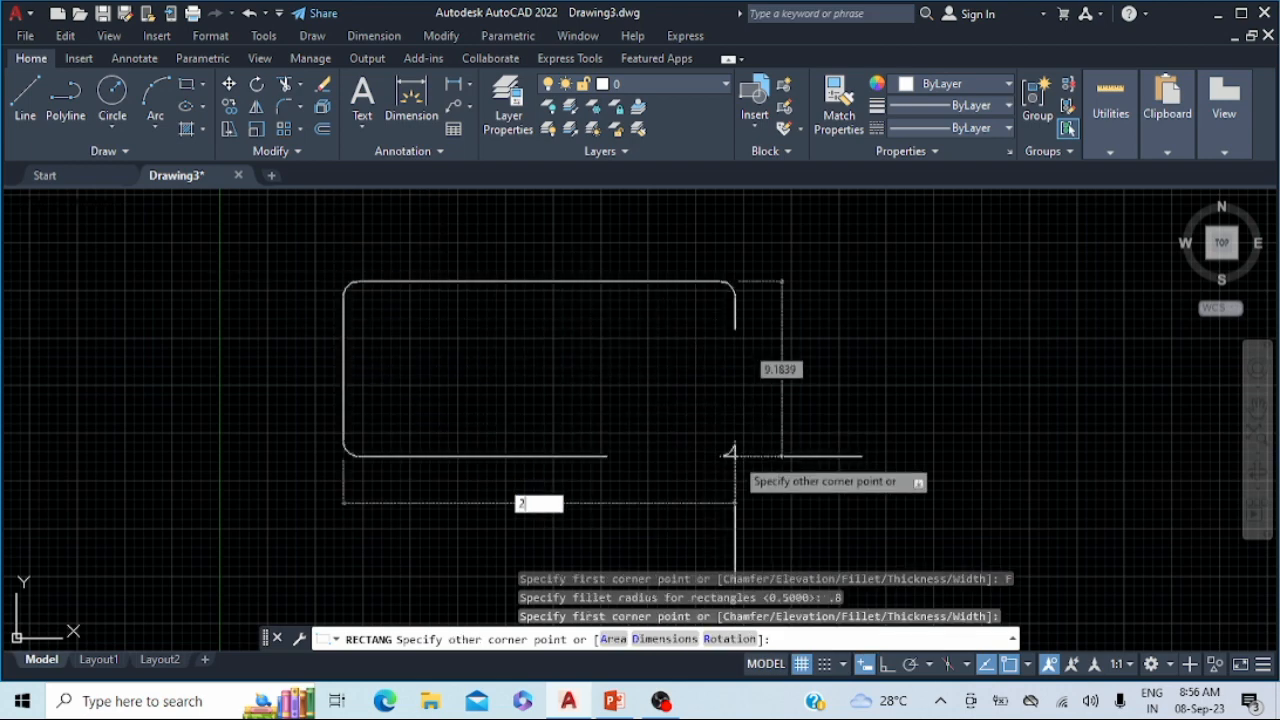
{"action": "key", "text": "Tab"}
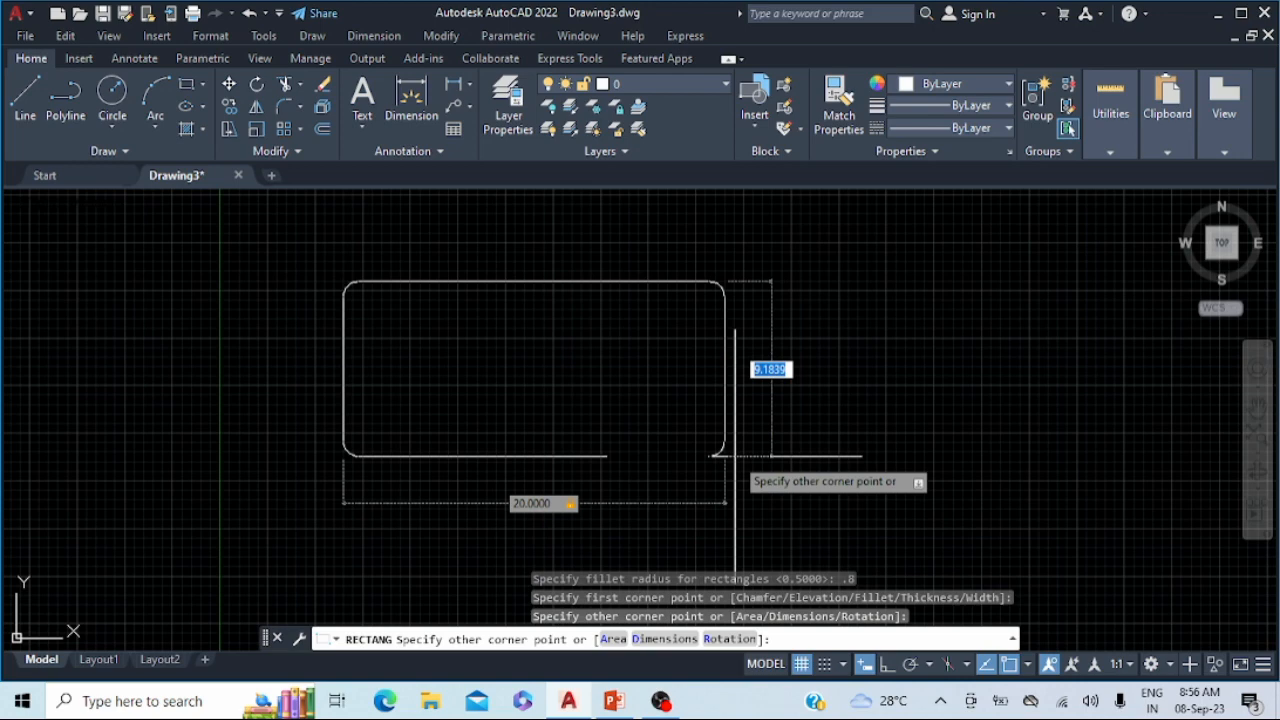
{"action": "type", "text": "17"}
{"action": "key", "text": "Return"}
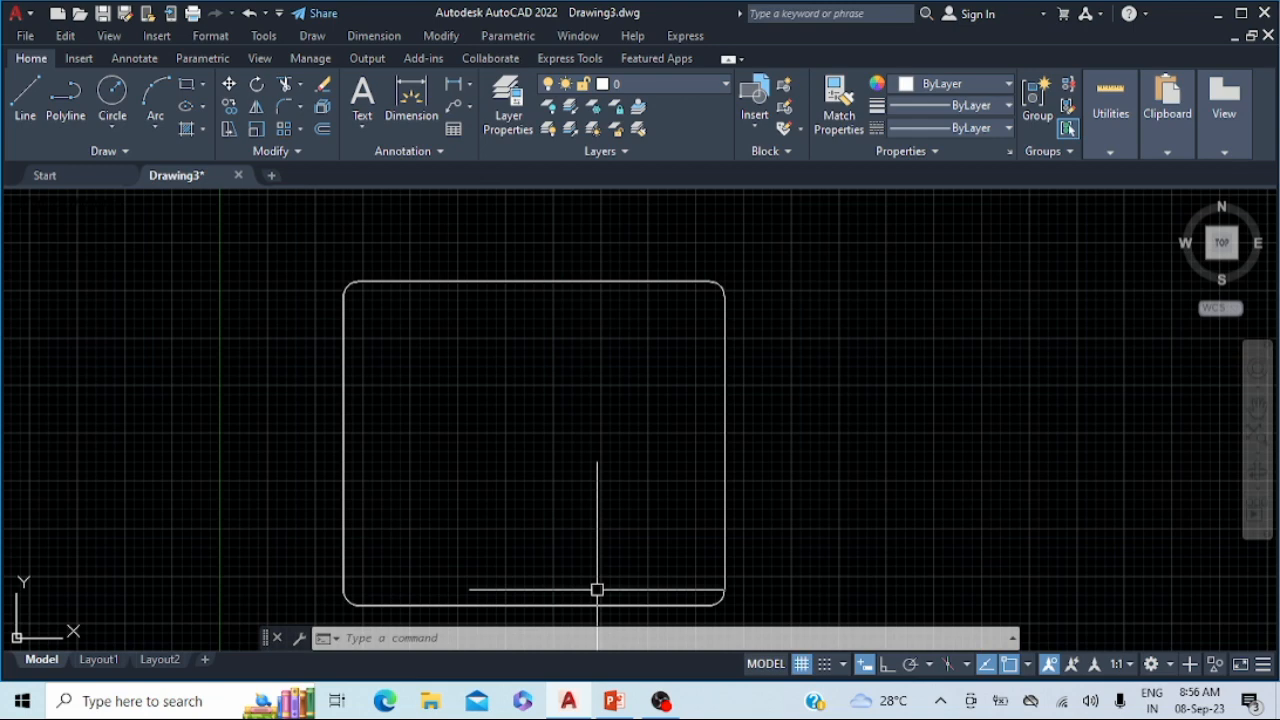
Start another filleted rectangle beside the 20 by 17 one, abandon it, and erase everything in the drawing
{"action": "left_click", "coordinate": [185, 85]}
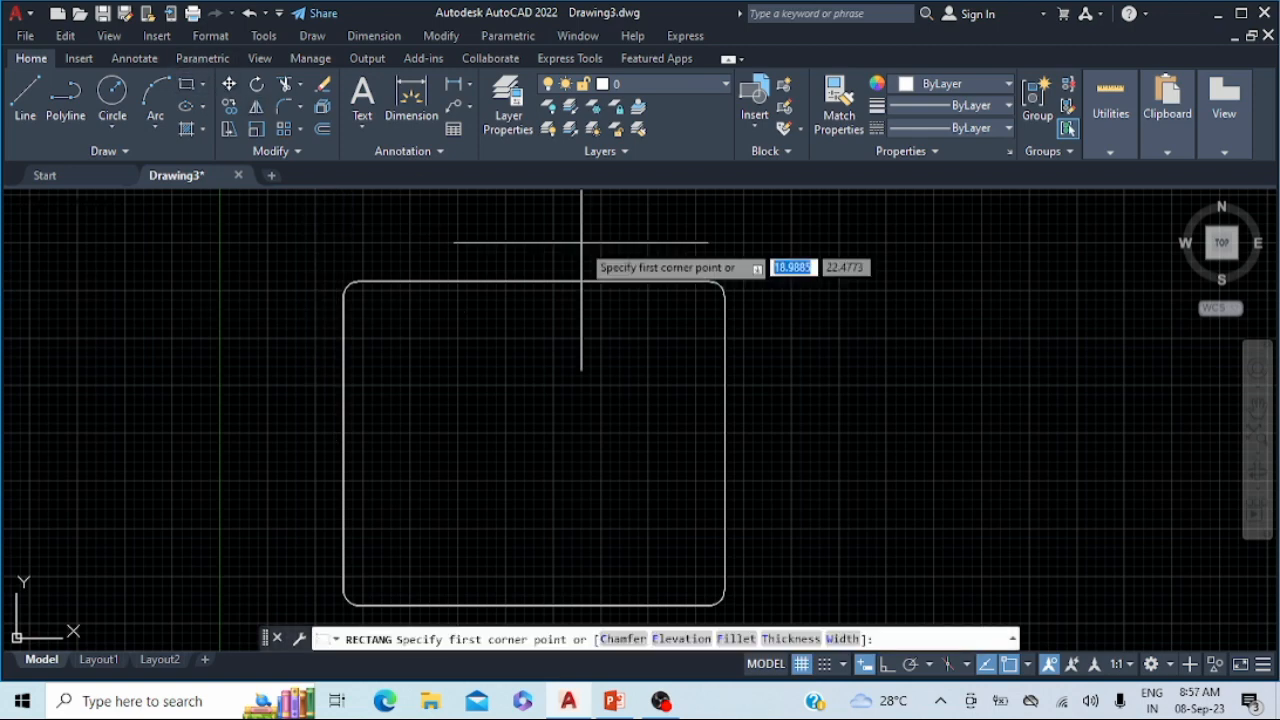
{"action": "left_click", "coordinate": [819, 315]}
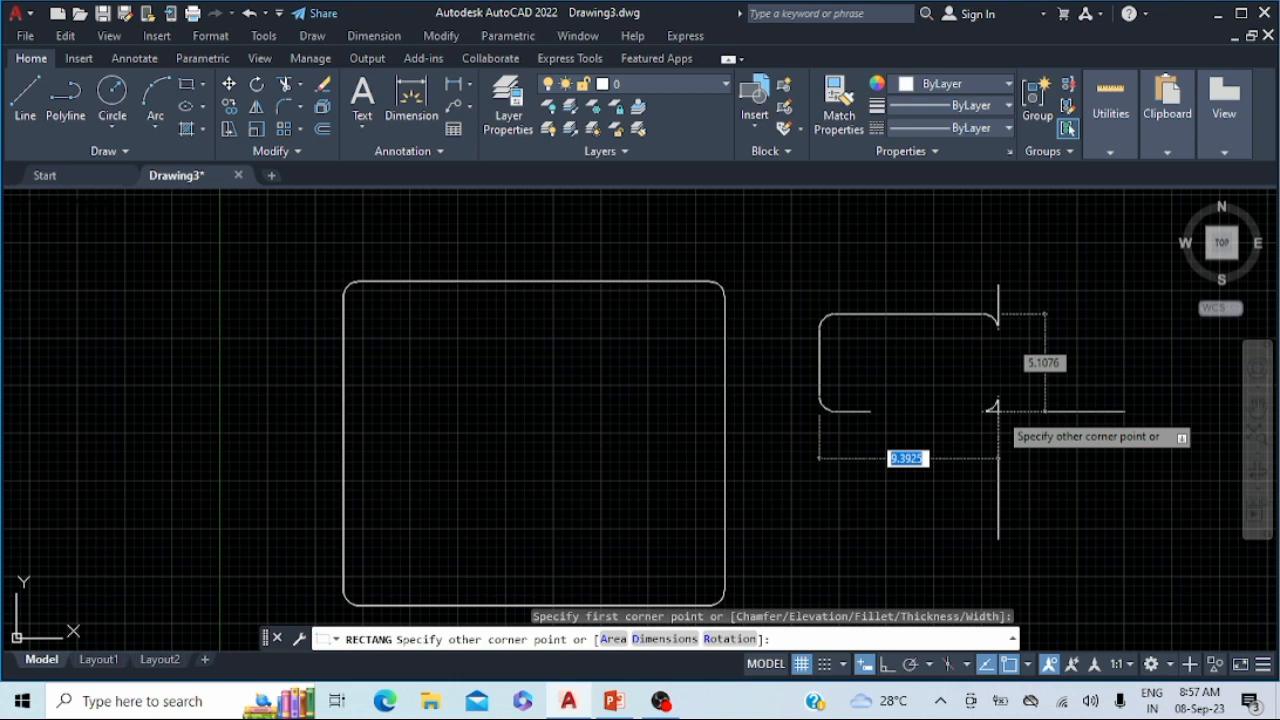
{"action": "key", "text": "ctrl+a"}
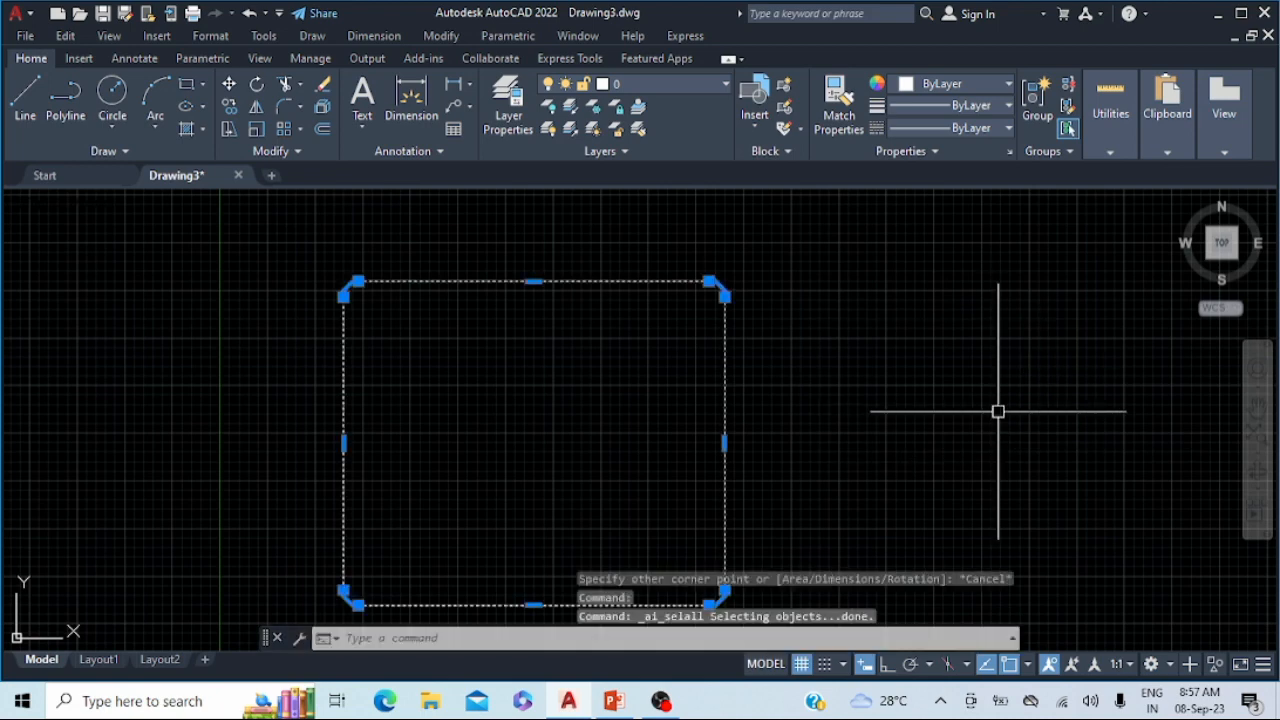
{"action": "key", "text": "Delete"}
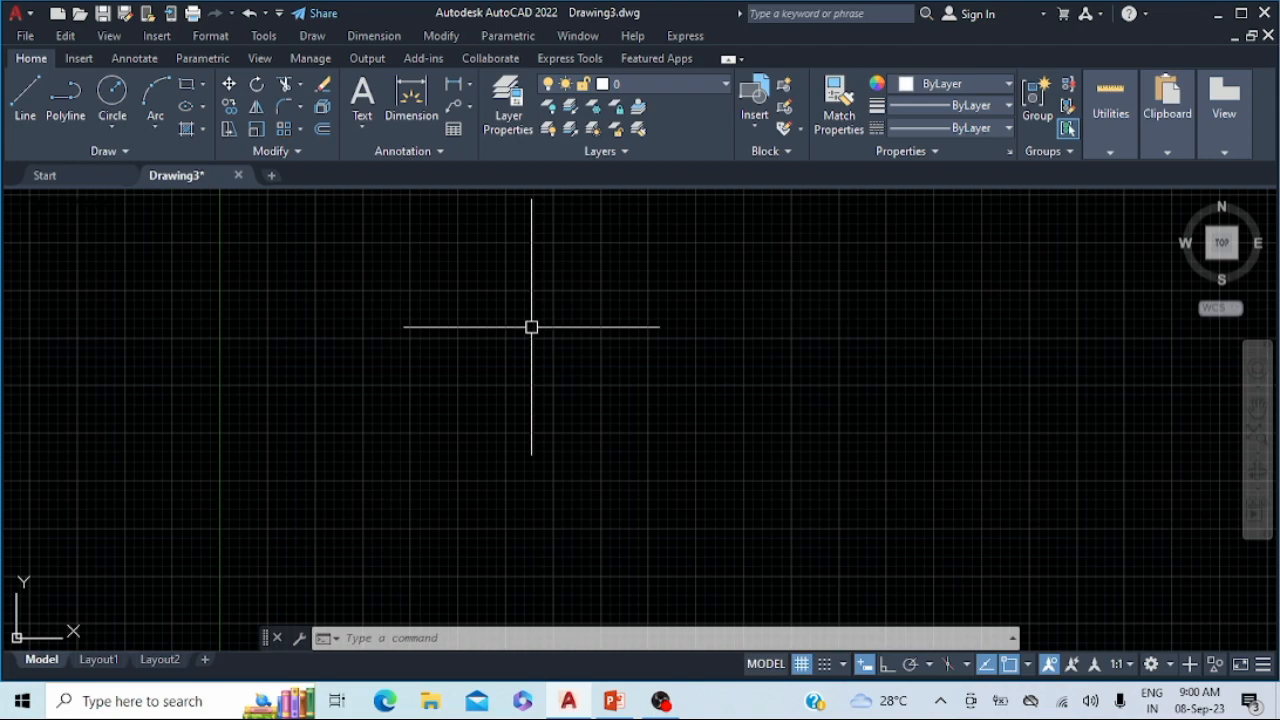
Switch to the autocad presentation in PowerPoint and show slide 32 with the revision question on drawing pencil grades
{"action": "left_click", "coordinate": [614, 701]}
{"action": "left_click", "coordinate": [70, 494]}
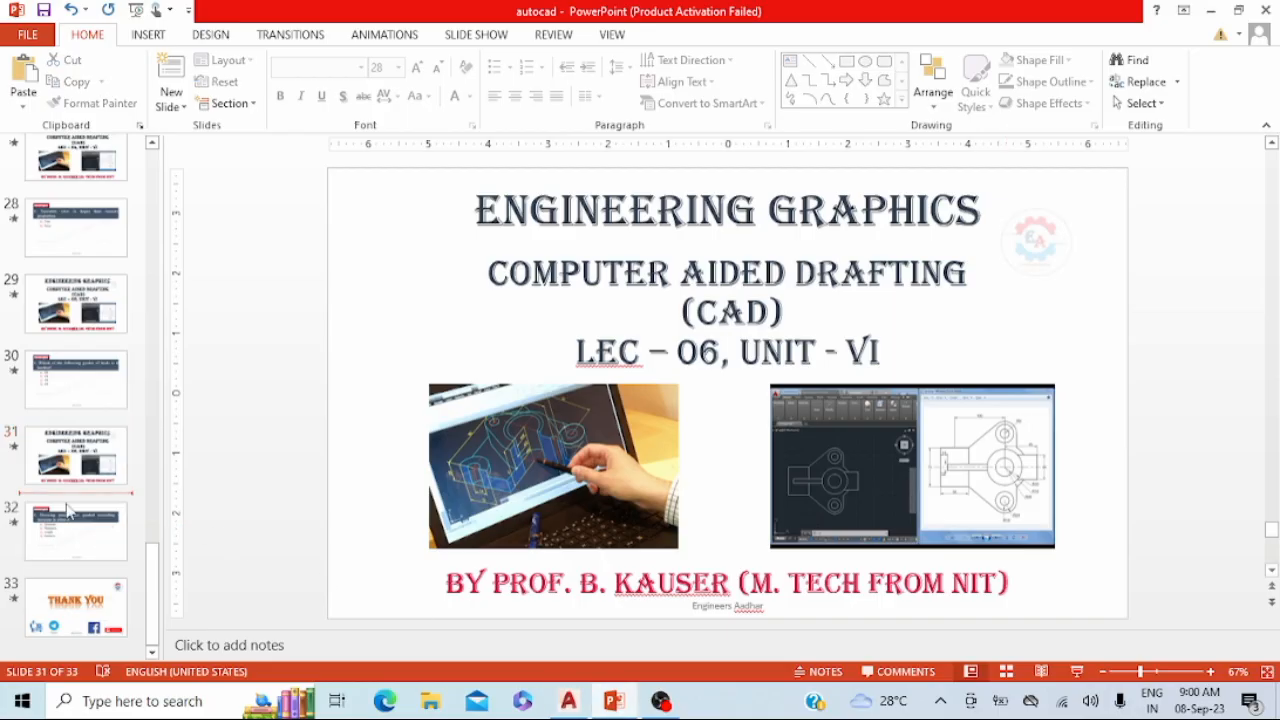
{"action": "left_click", "coordinate": [70, 521]}
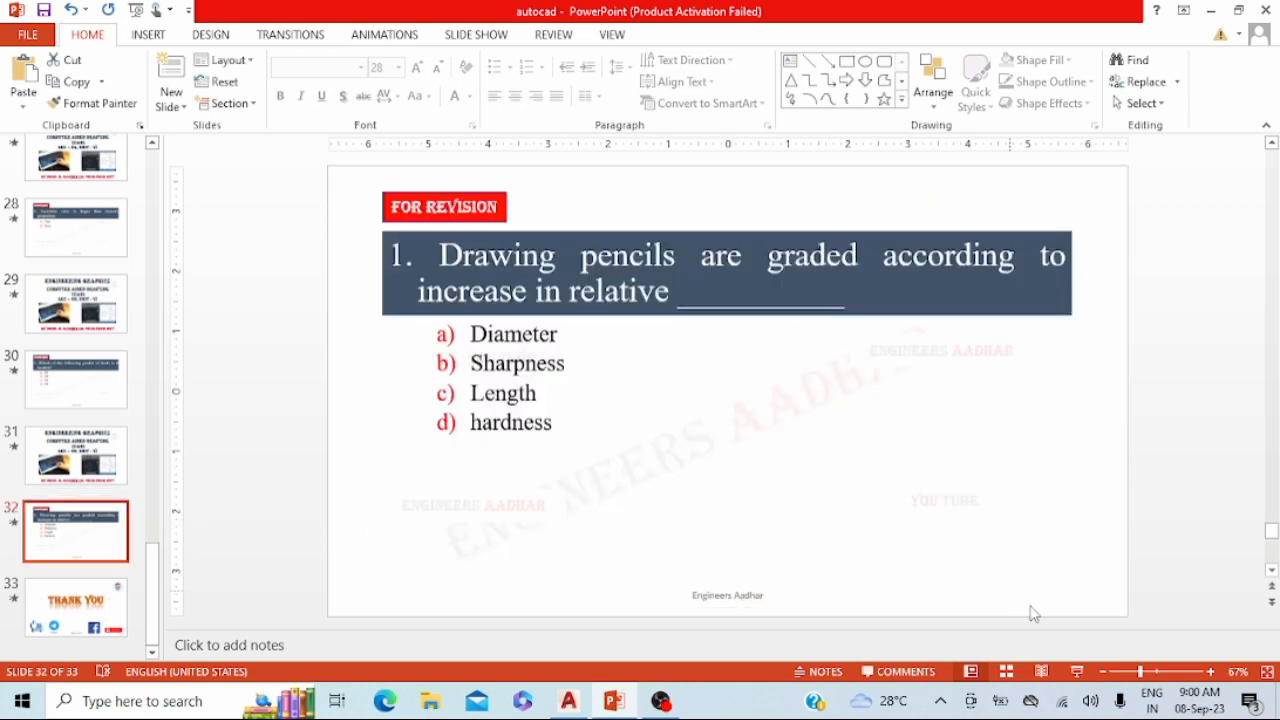